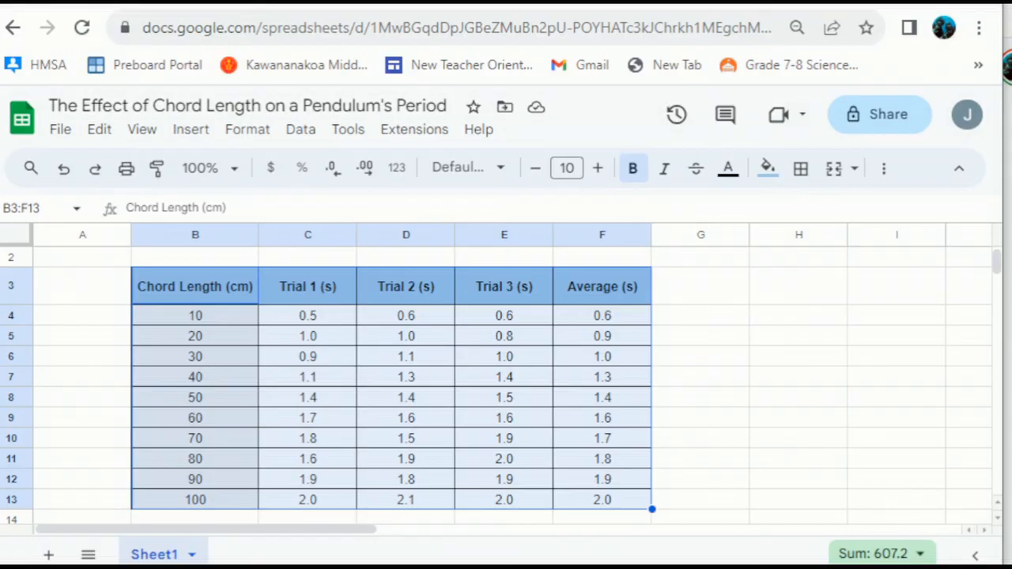
# - Insert a chart built from the pendulum data range B3:F13
pyautogui.click(191, 129)
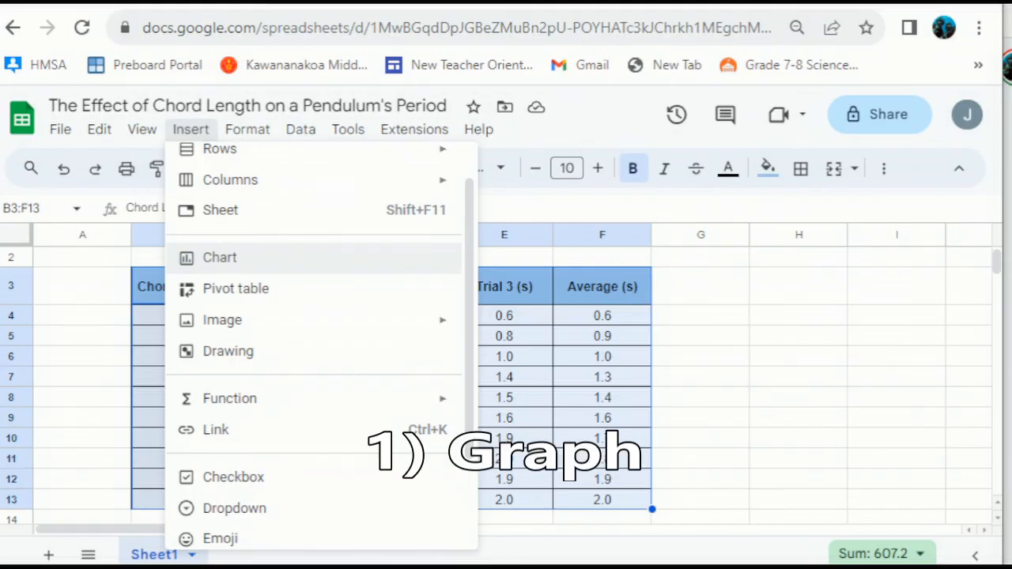
pyautogui.click(219, 257)
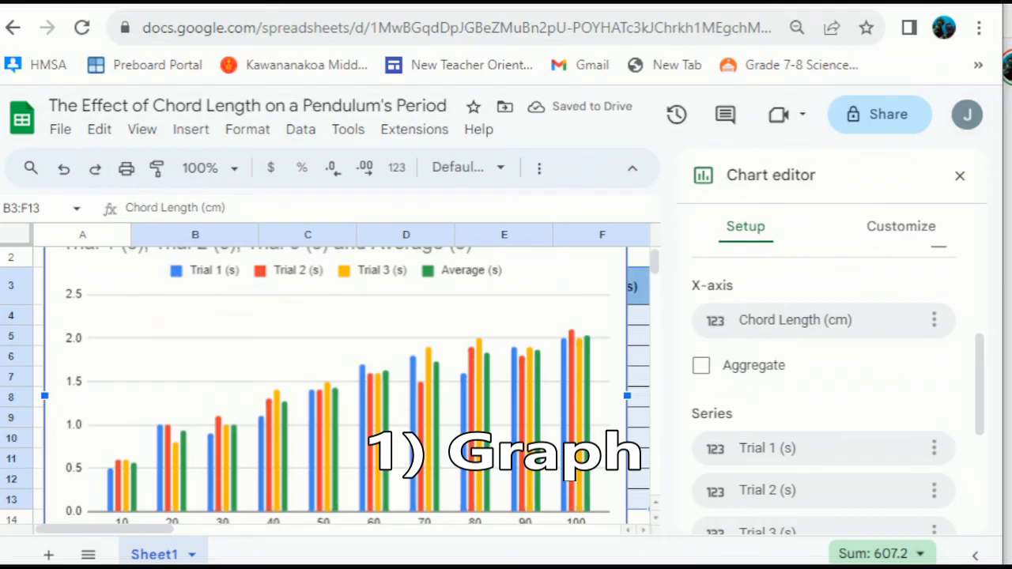
pyautogui.scroll(3, 822, 320)
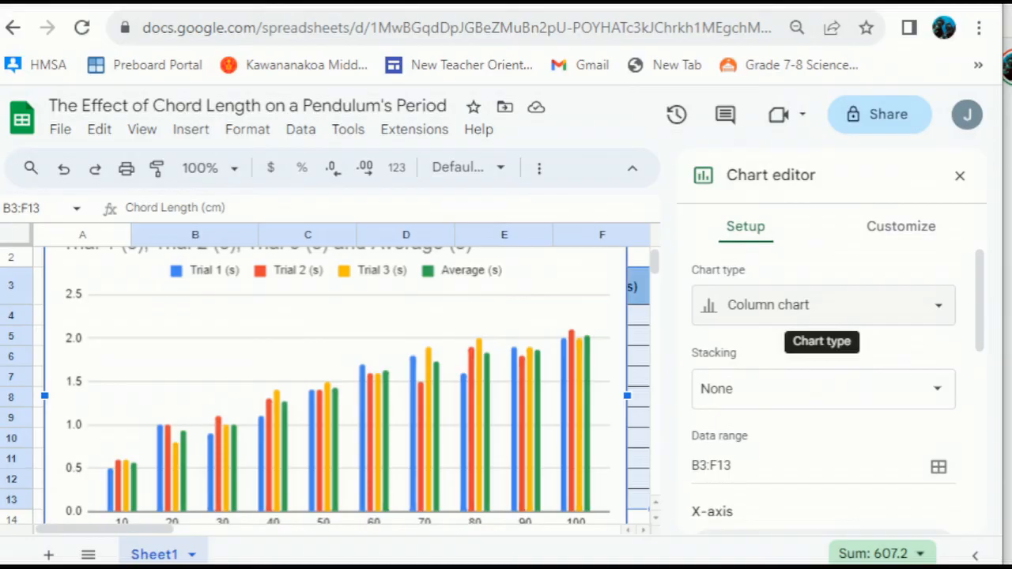
# - Change the chart type from column to Scatter chart
pyautogui.click(822, 317)
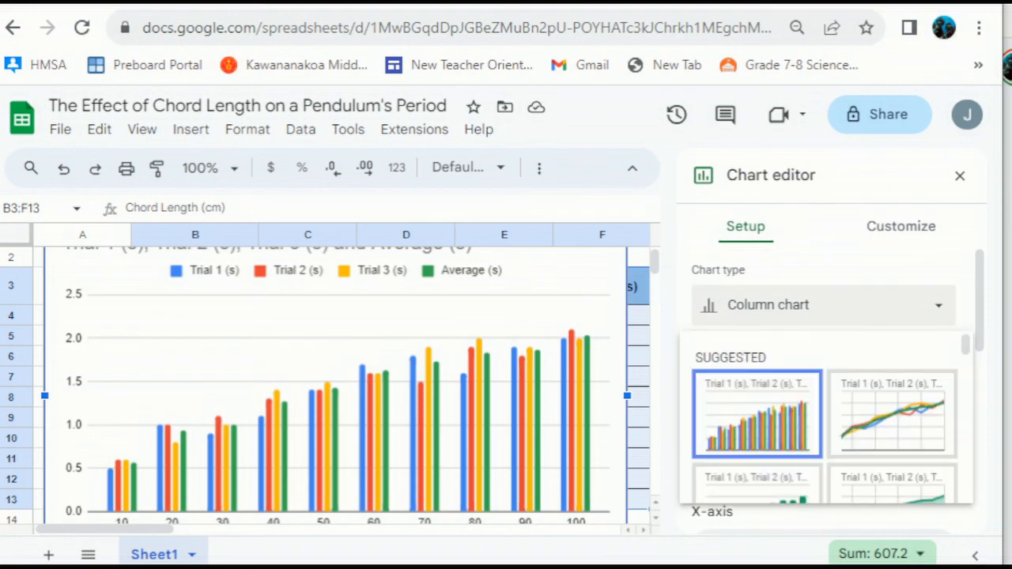
pyautogui.scroll(-5, 791, 427)
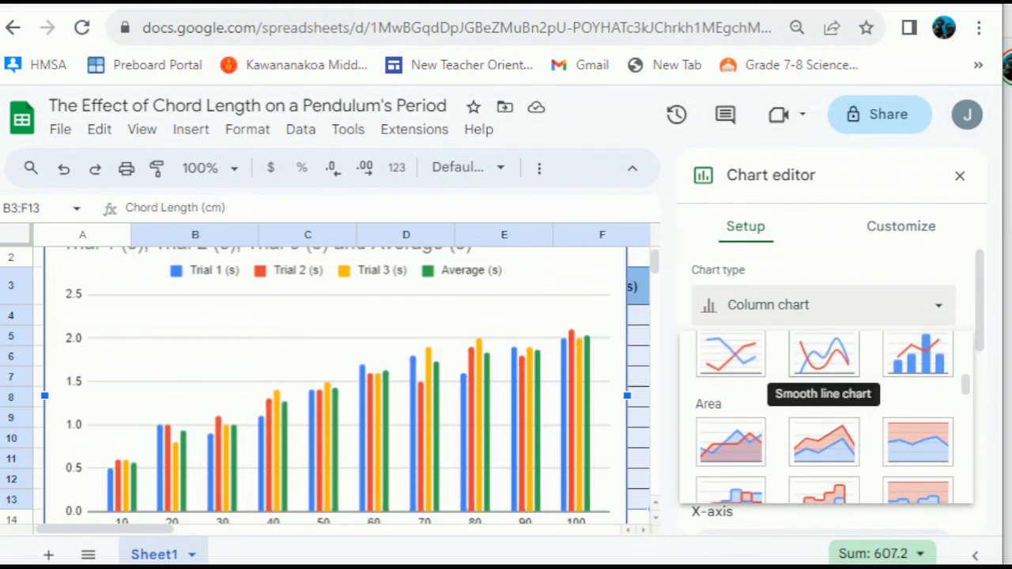
pyautogui.scroll(-3, 823, 364)
pyautogui.scroll(-5, 791, 419)
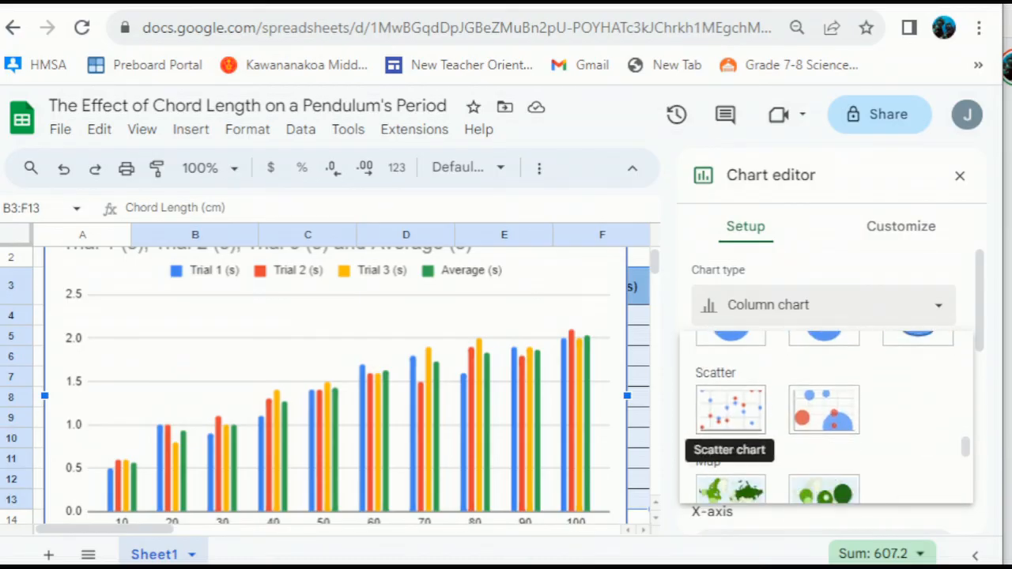
pyautogui.click(731, 409)
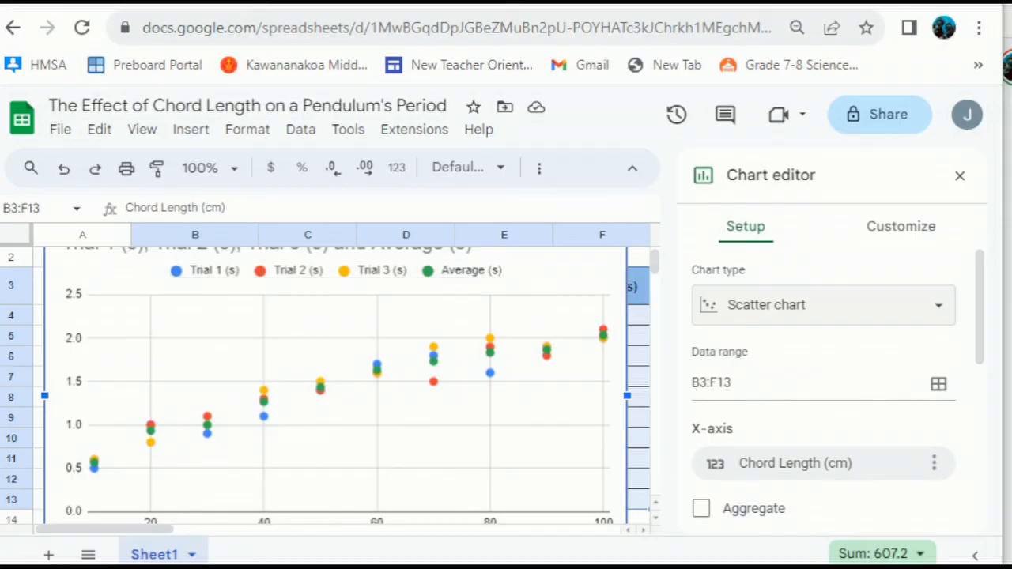
# - Remove the Trial 1, Trial 2 and Trial 3 series, leaving only Average (s)
pyautogui.scroll(-3, 822, 379)
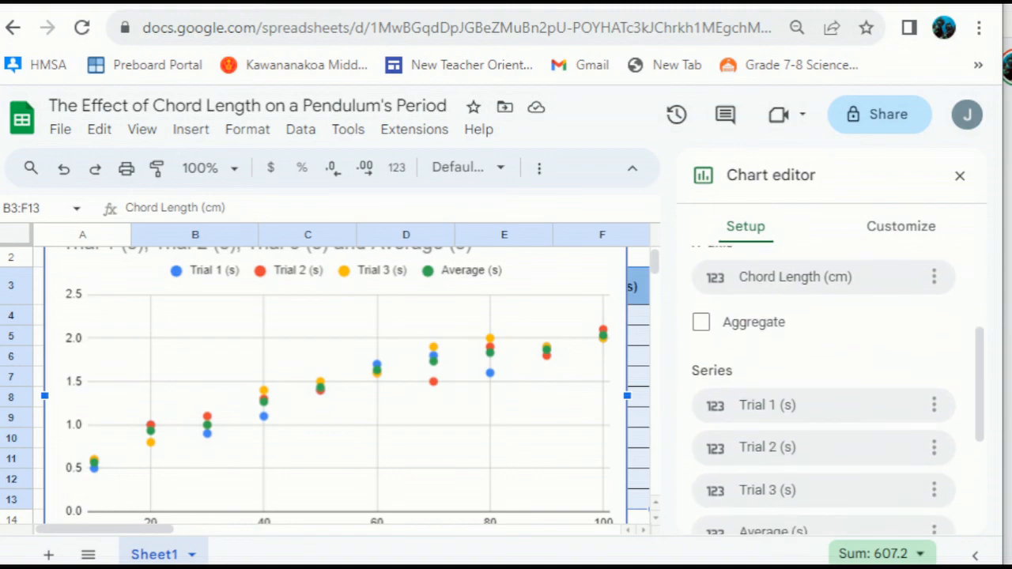
pyautogui.click(934, 405)
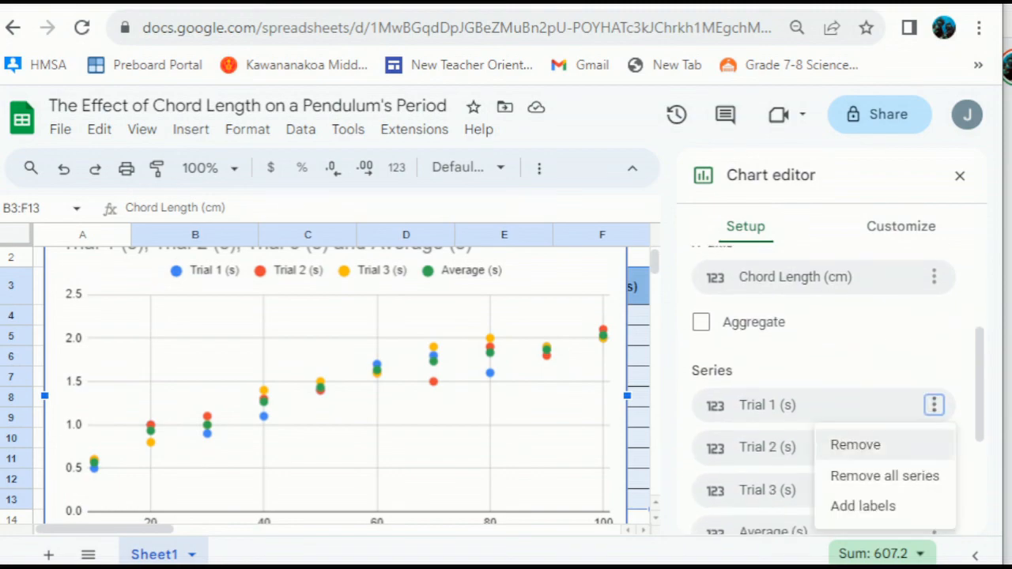
pyautogui.click(853, 445)
pyautogui.click(933, 404)
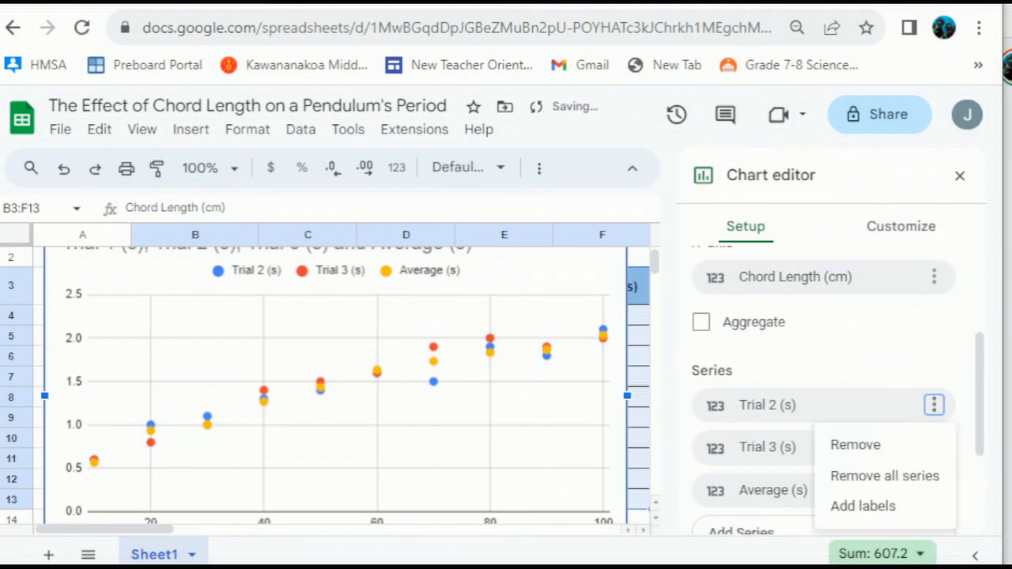
pyautogui.click(854, 444)
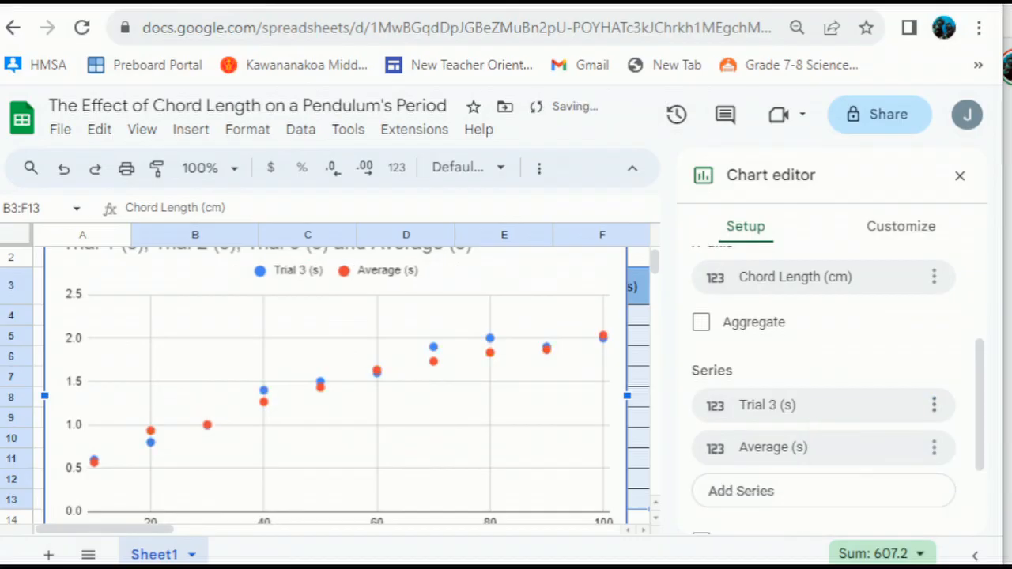
pyautogui.click(934, 405)
pyautogui.click(854, 445)
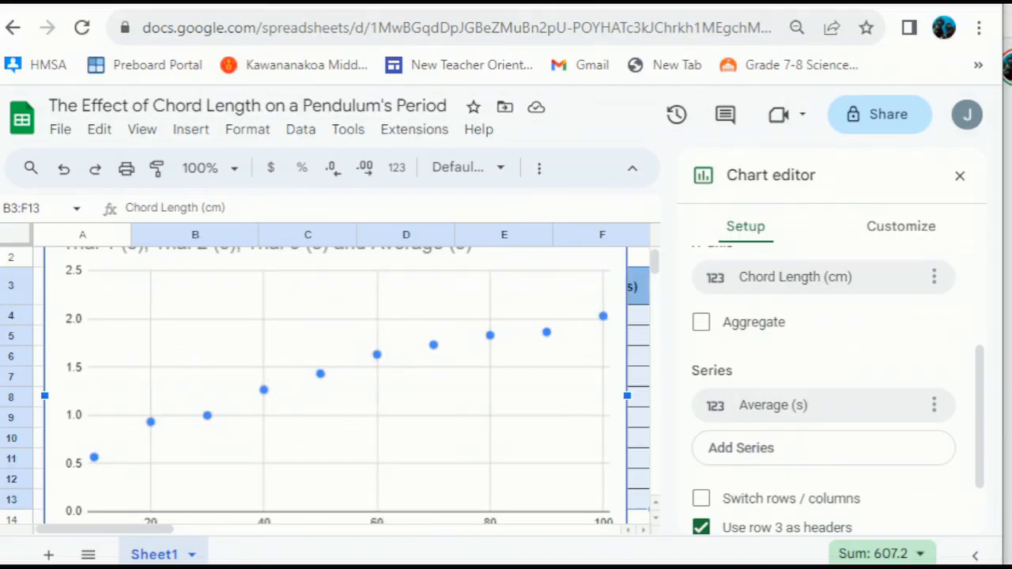
# - Turn 'Use column B as labels' and 'Use row 3 as headers' off and back on
pyautogui.scroll(-2, 838, 390)
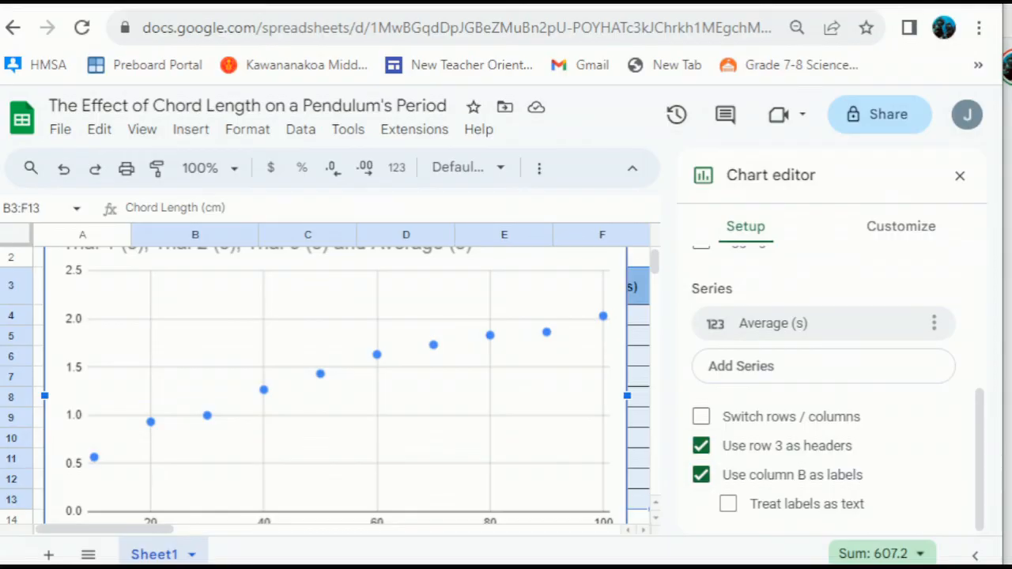
pyautogui.scroll(-1, 326, 385)
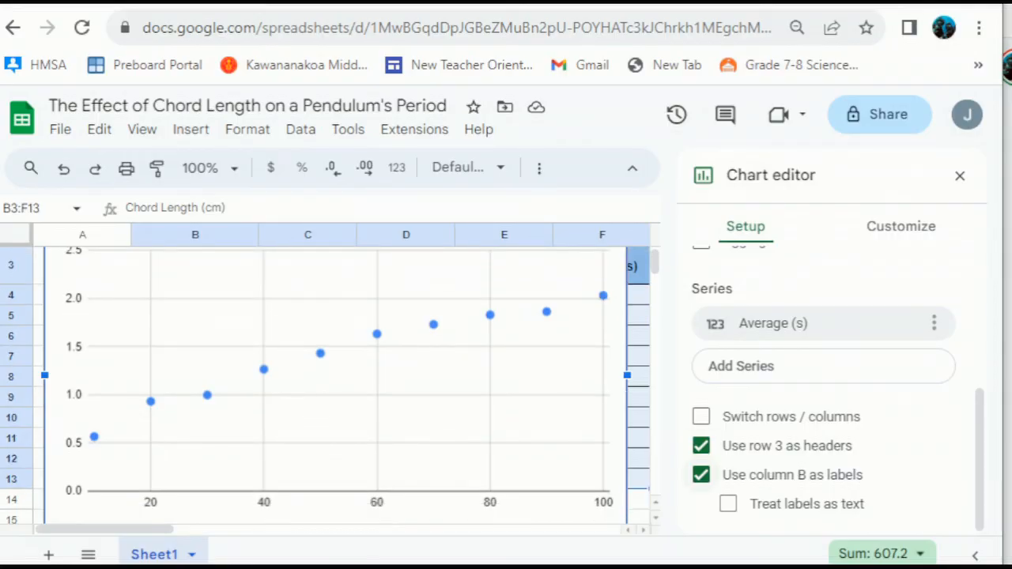
pyautogui.scroll(-2, 325, 385)
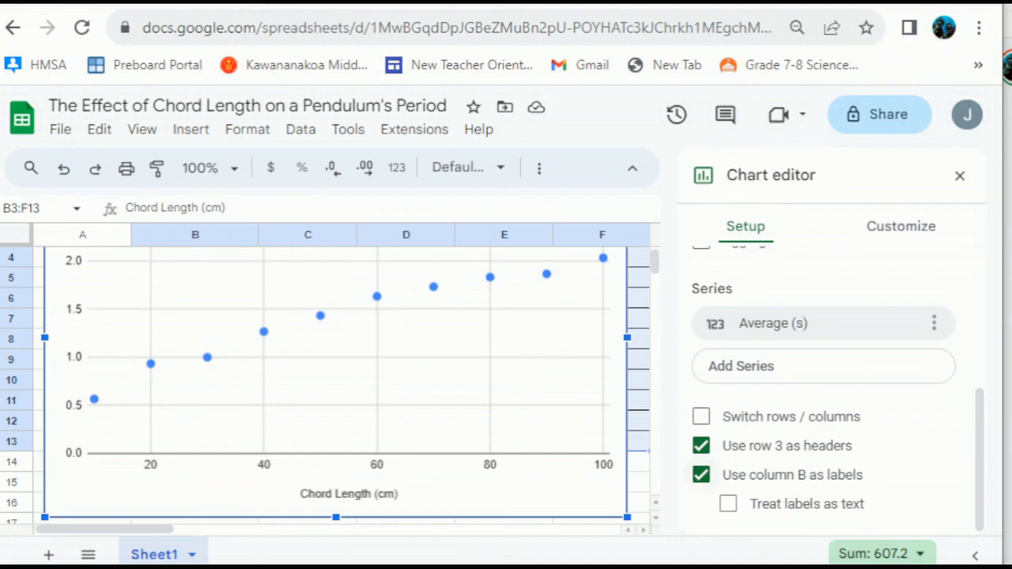
pyautogui.click(701, 474)
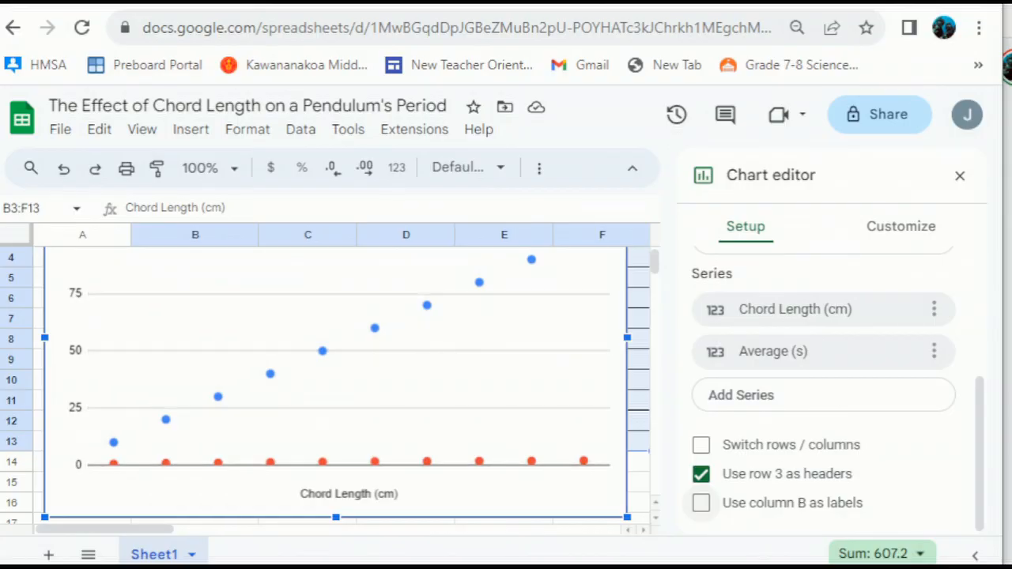
pyautogui.click(701, 503)
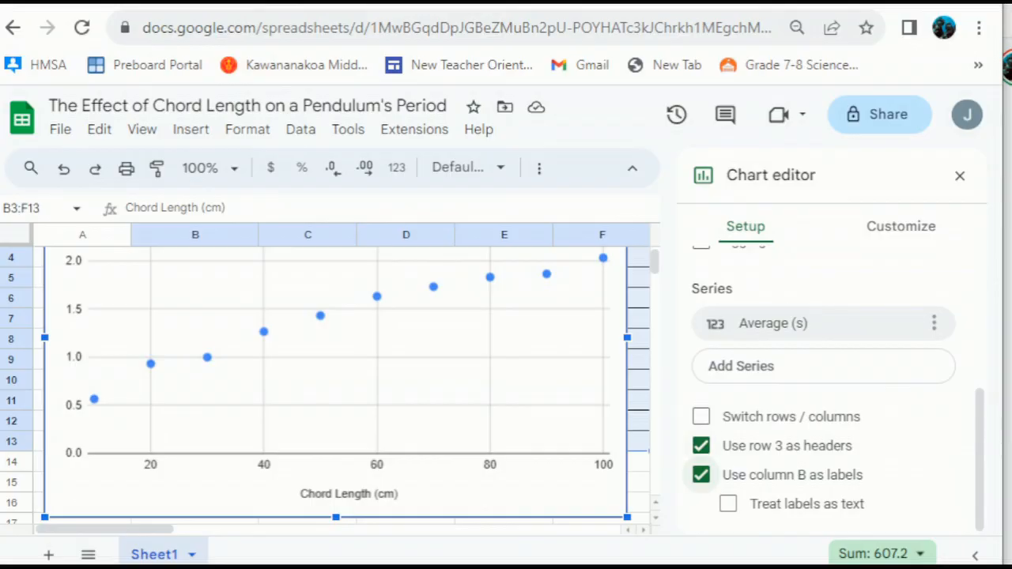
pyautogui.click(700, 445)
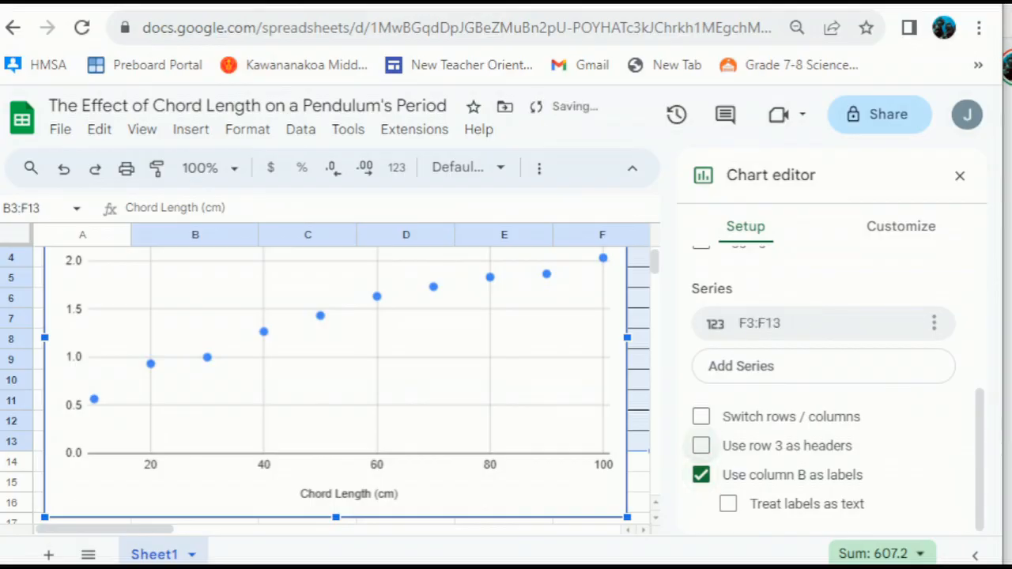
pyautogui.click(700, 445)
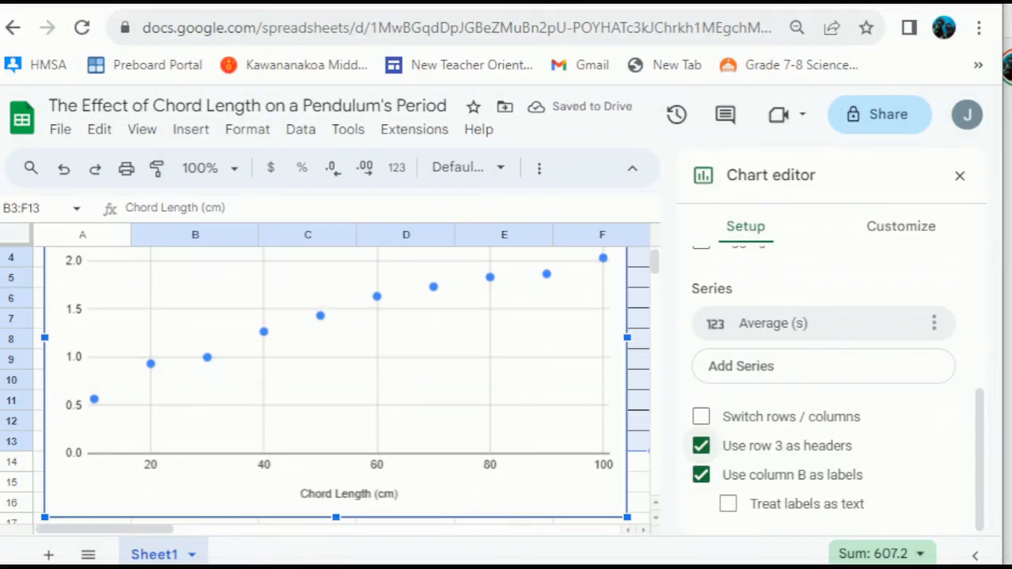
# - Switch the Chart editor to its Customize options
pyautogui.scroll(3, 830, 387)
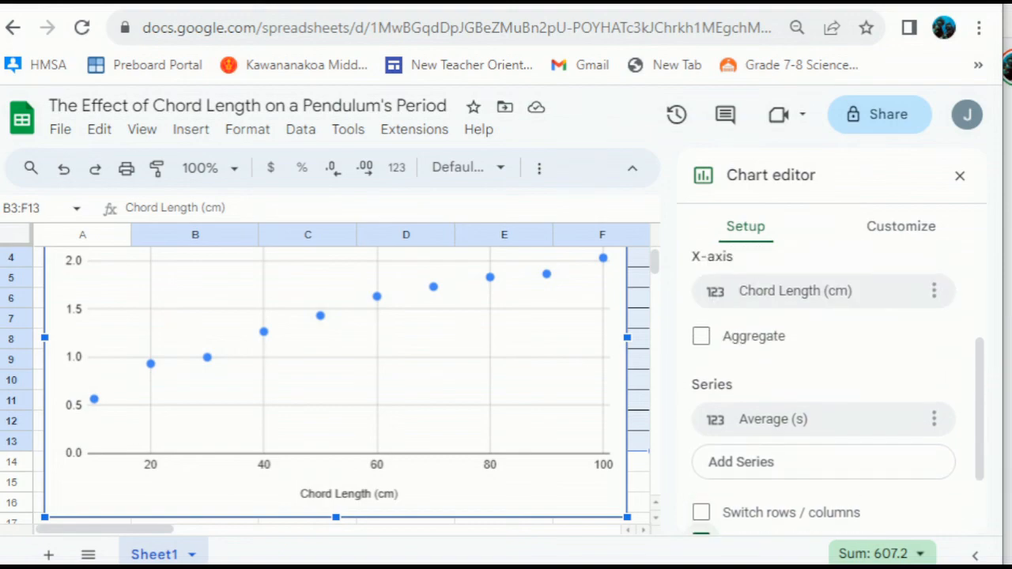
pyautogui.scroll(-3, 701, 444)
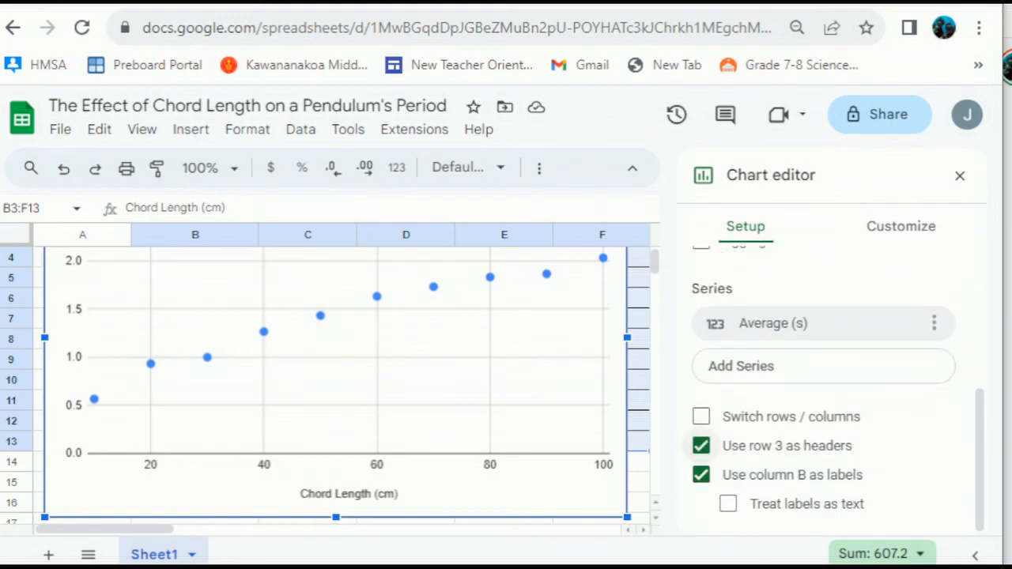
pyautogui.scroll(5, 700, 445)
pyautogui.scroll(2, 336, 386)
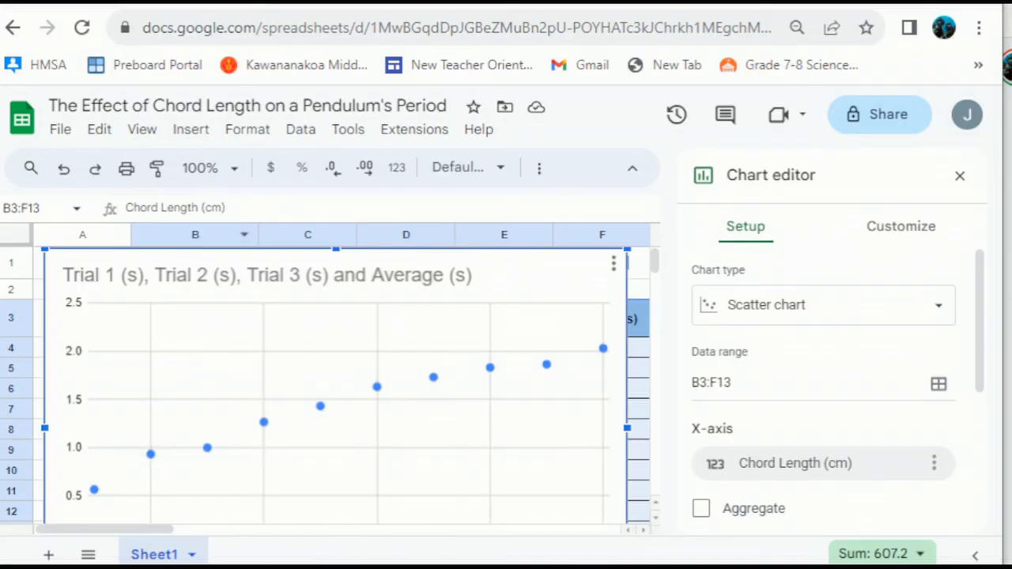
pyautogui.scroll(-1, 336, 386)
pyautogui.scroll(-4, 336, 385)
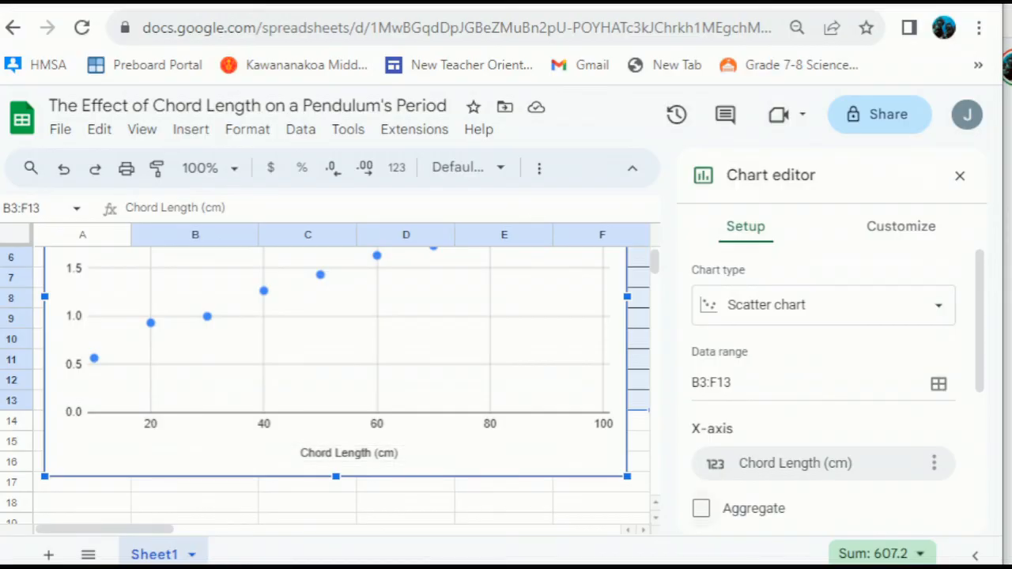
pyautogui.scroll(-4, 701, 445)
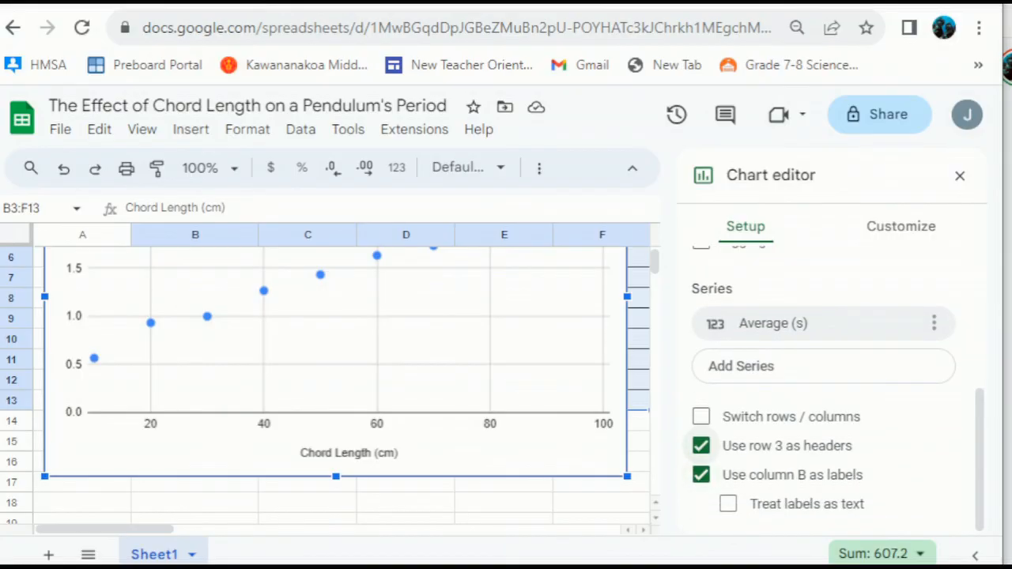
pyautogui.scroll(5, 701, 445)
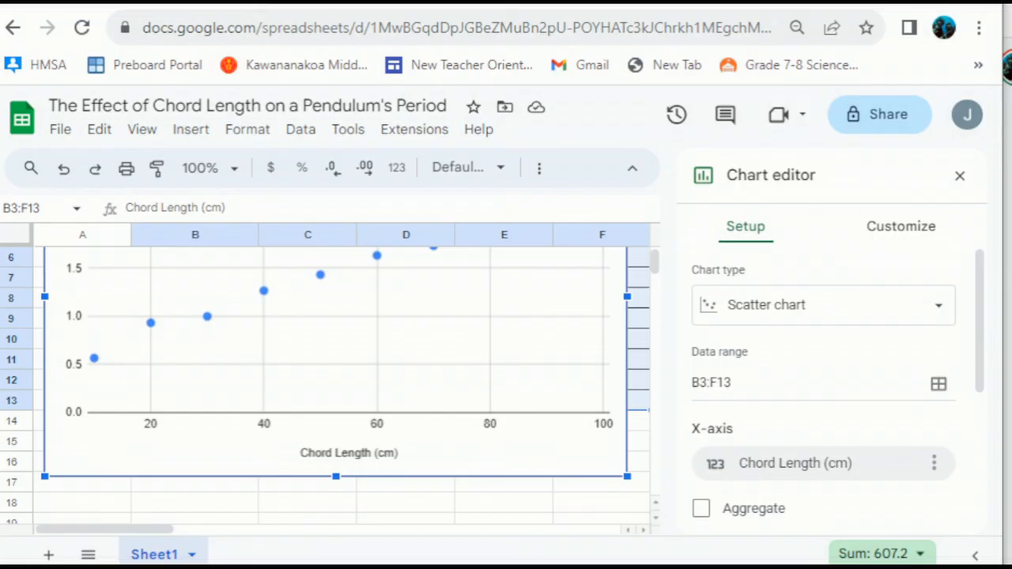
pyautogui.click(900, 226)
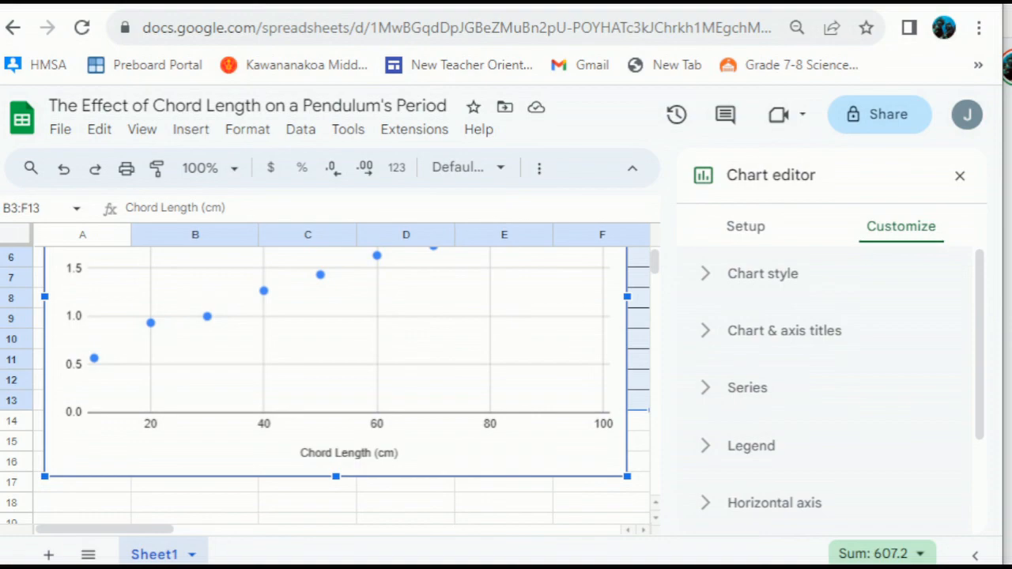
# - Replace the chart title with the pasted sheet name 'The Effect of Chord Length on a Pendulum's Period'
pyautogui.click(784, 330)
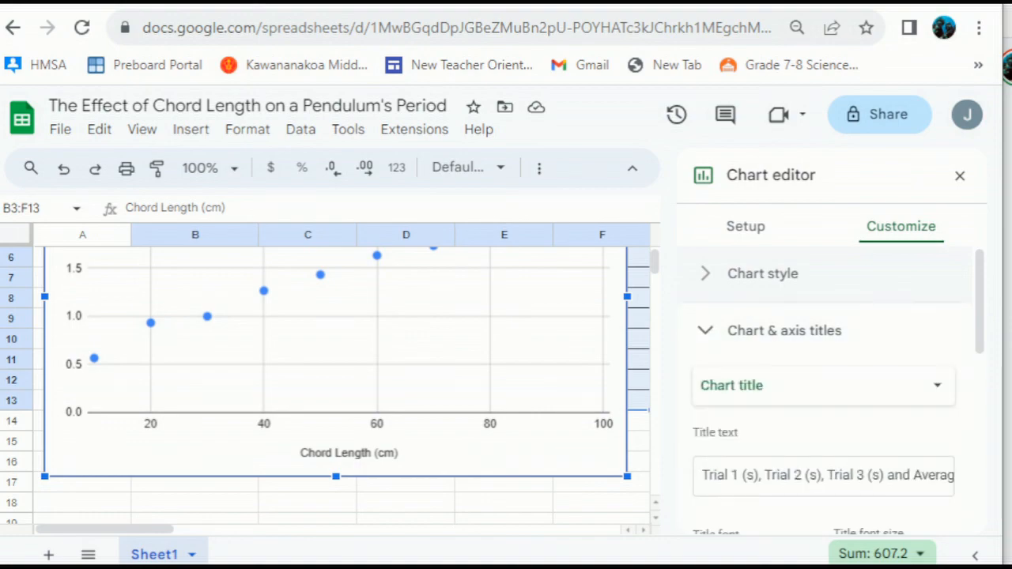
pyautogui.scroll(-1, 838, 392)
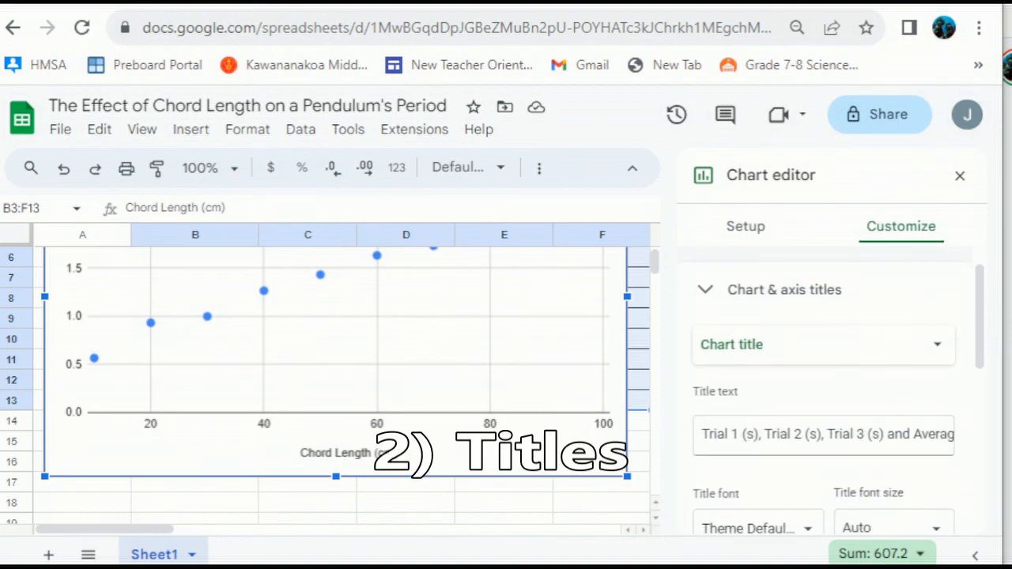
pyautogui.click(822, 443)
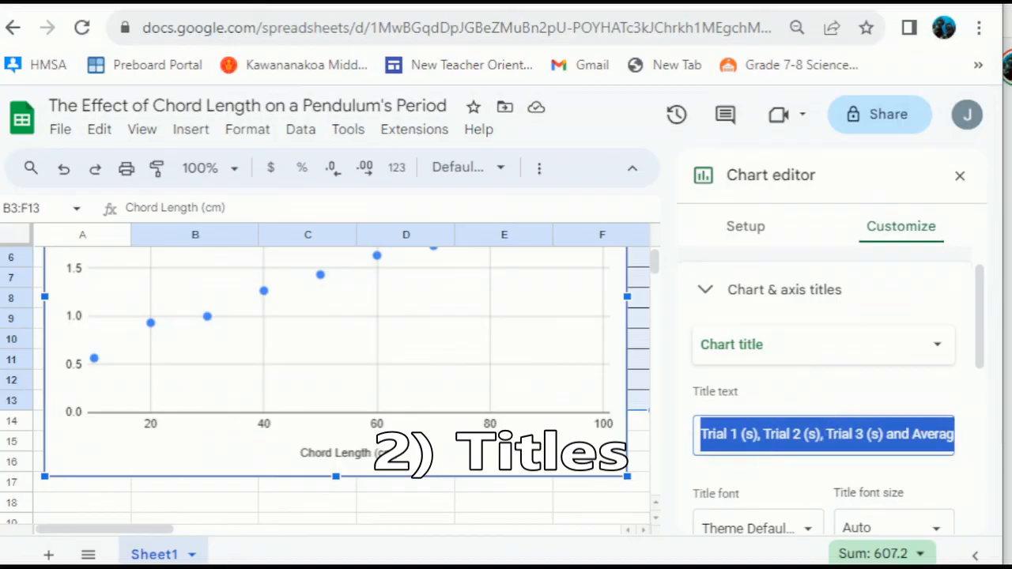
pyautogui.press('BackSpace')
pyautogui.doubleClick(273, 104)
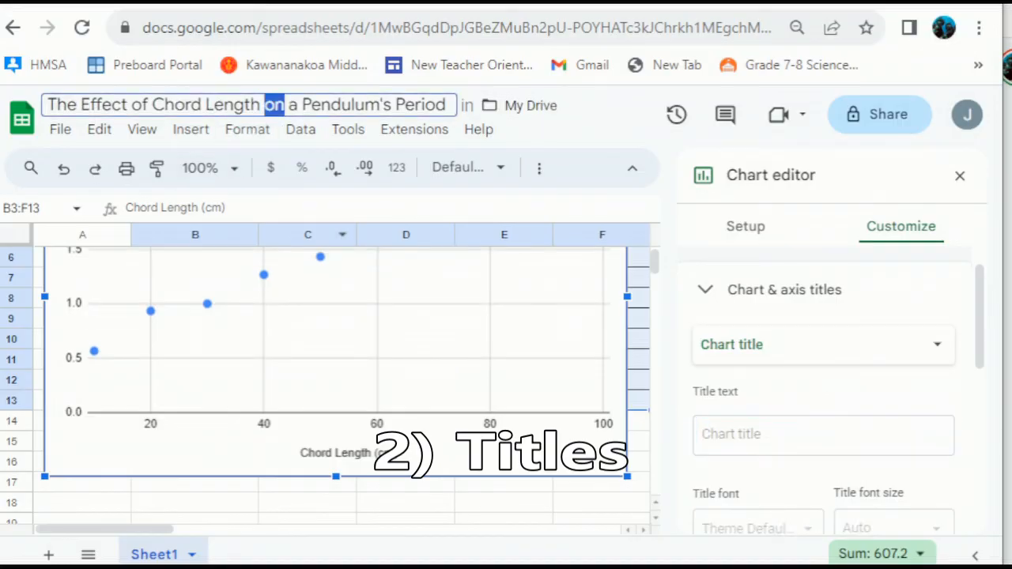
pyautogui.hotkey('ctrl', 'a')
pyautogui.hotkey('ctrl', 'c')
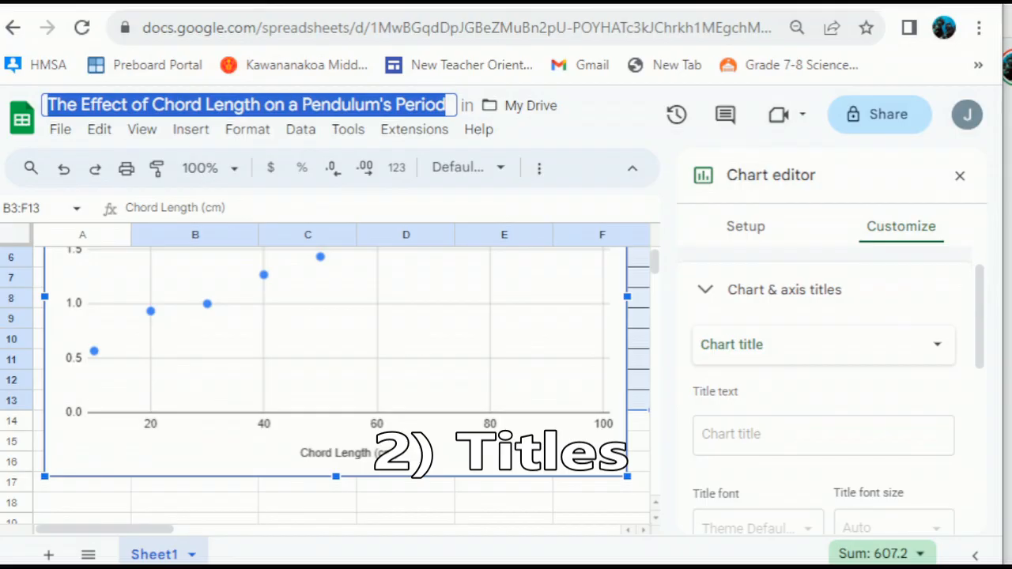
pyautogui.click(822, 441)
pyautogui.hotkey('ctrl', 'v')
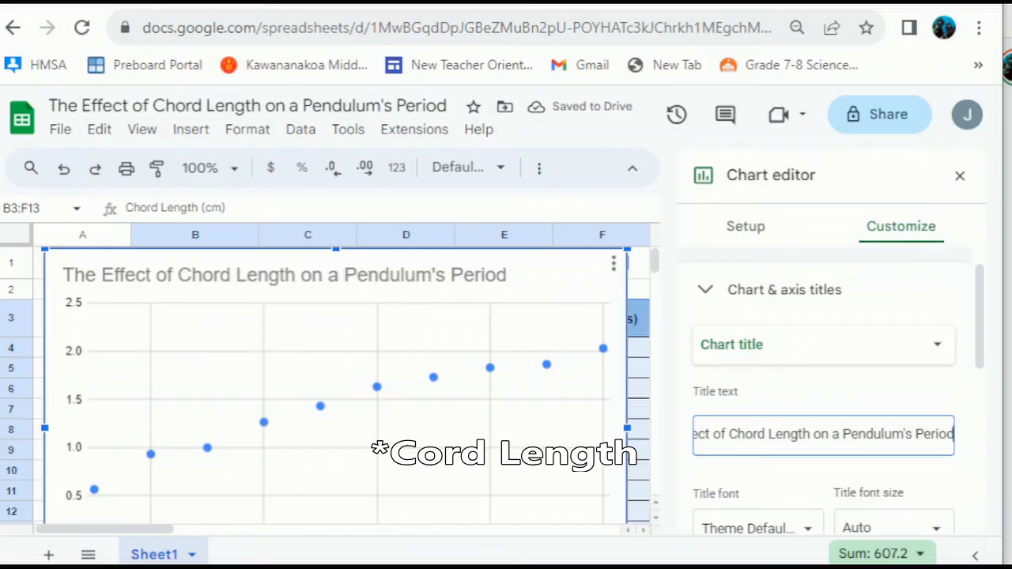
# - Make the chart title bold and center-aligned
pyautogui.scroll(-2, 829, 395)
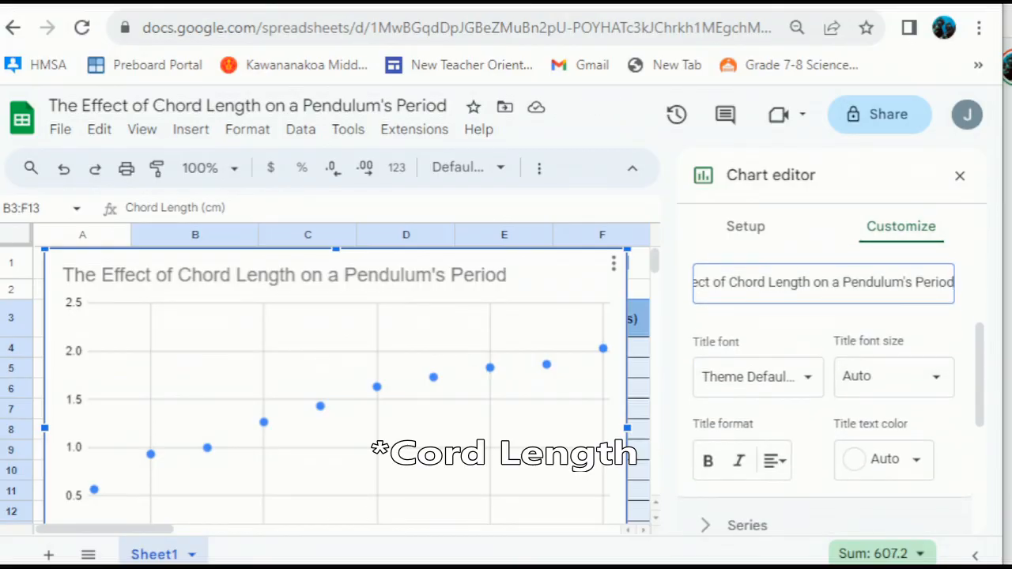
pyautogui.click(708, 461)
pyautogui.click(774, 460)
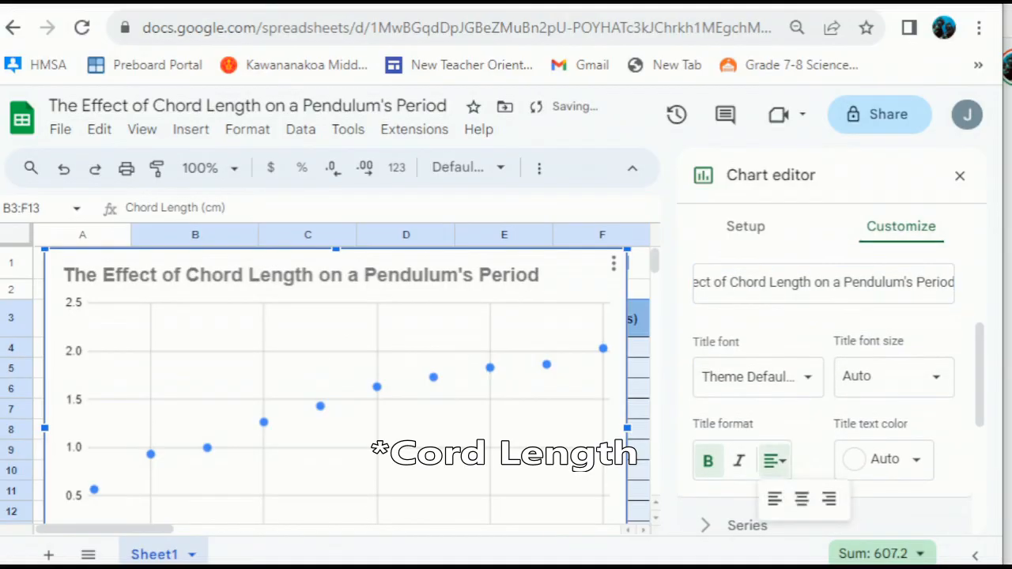
pyautogui.click(801, 499)
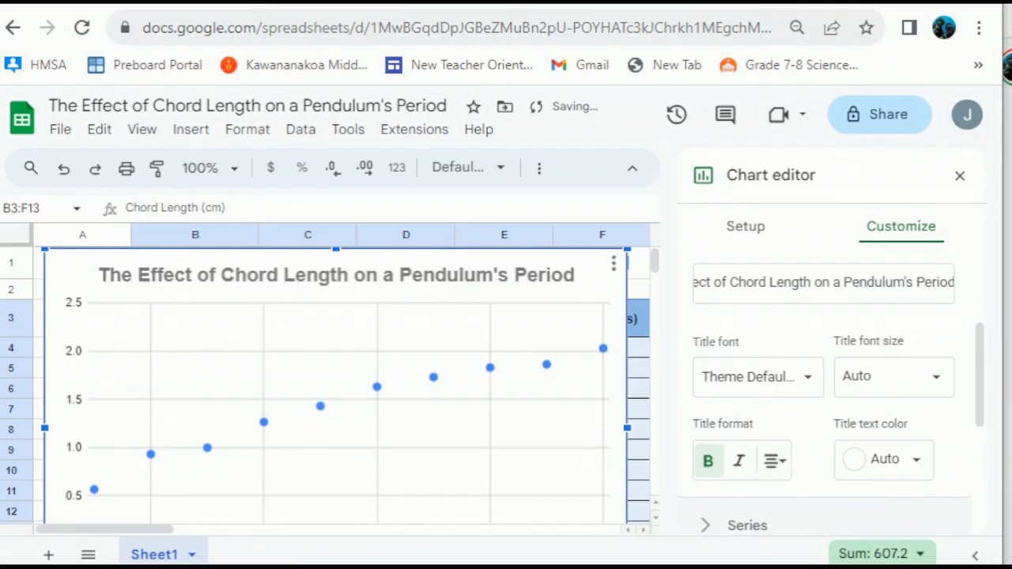
pyautogui.scroll(2, 822, 356)
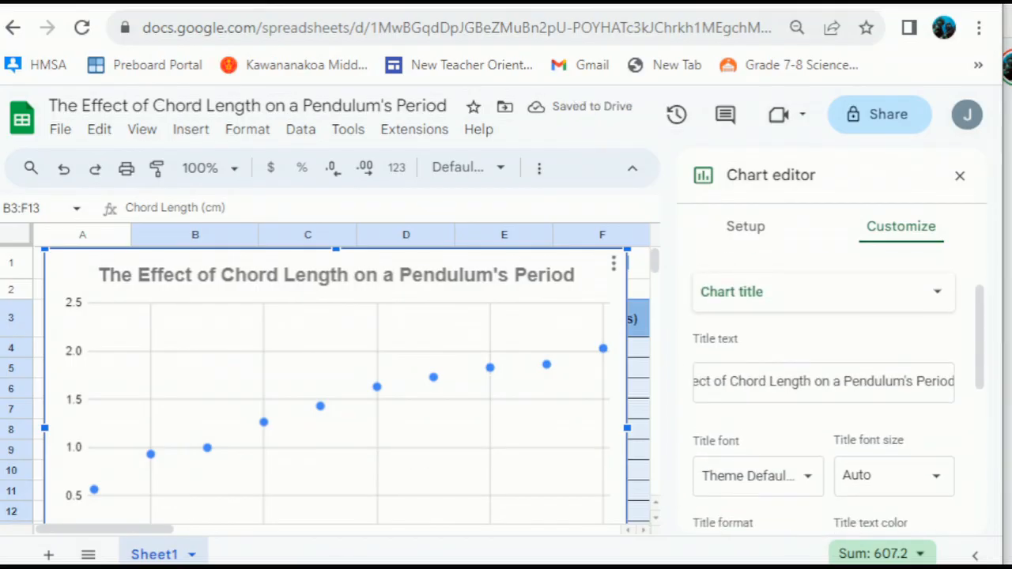
pyautogui.click(822, 290)
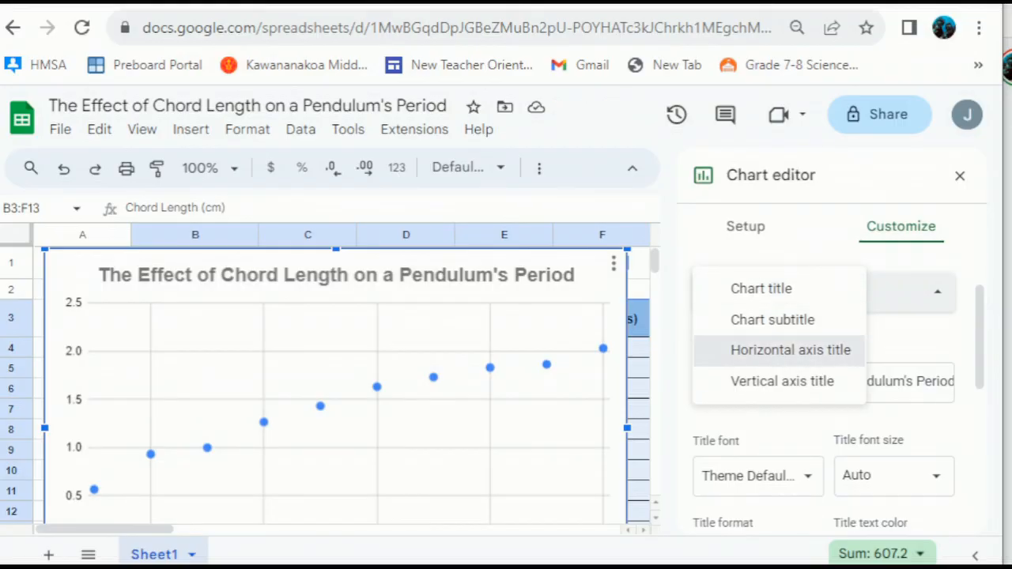
# - Choose Vertical axis title as the title to edit in Chart & axis titles
pyautogui.click(790, 349)
pyautogui.scroll(-3, 336, 379)
pyautogui.scroll(-1, 336, 380)
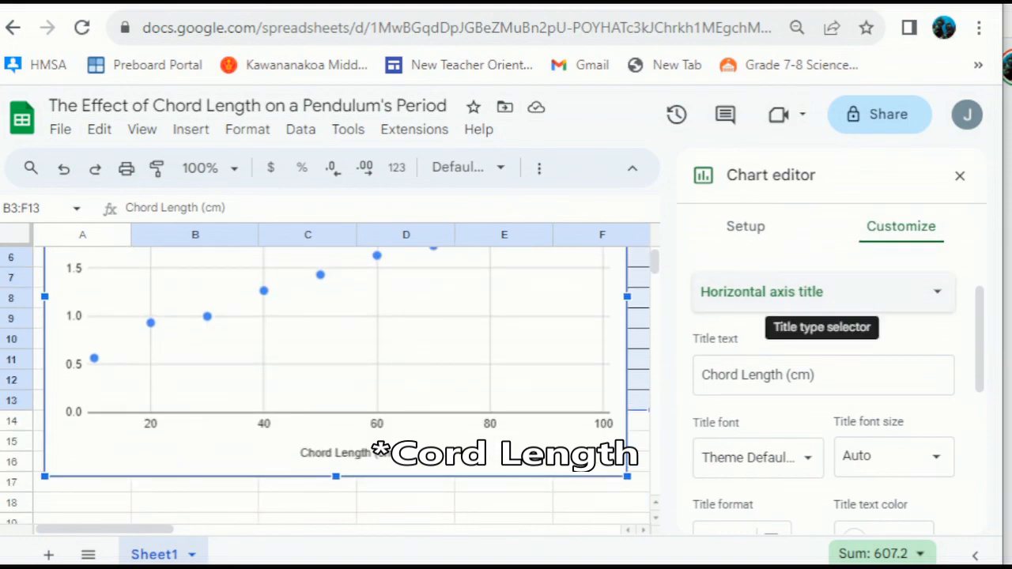
pyautogui.click(822, 291)
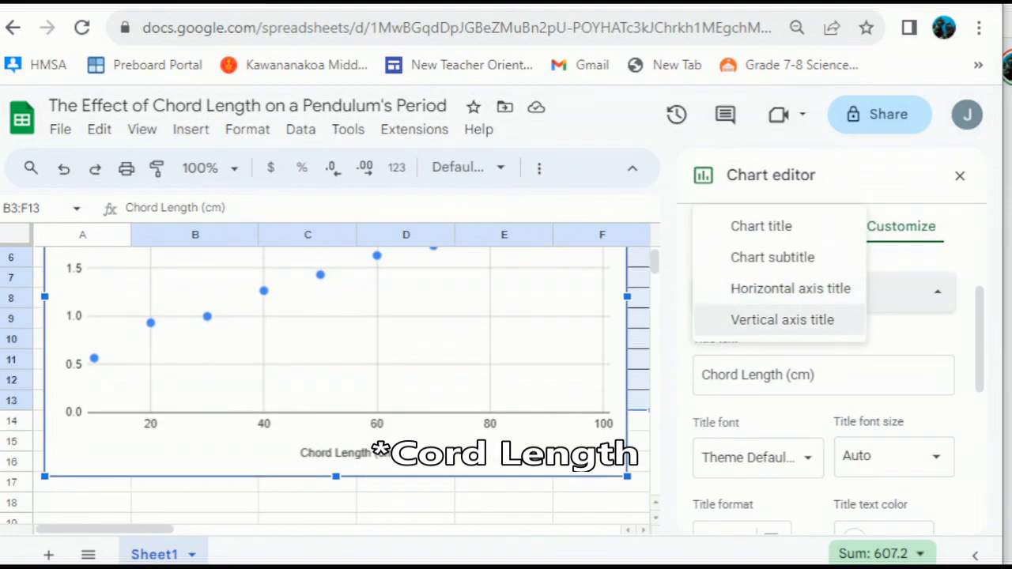
pyautogui.click(781, 319)
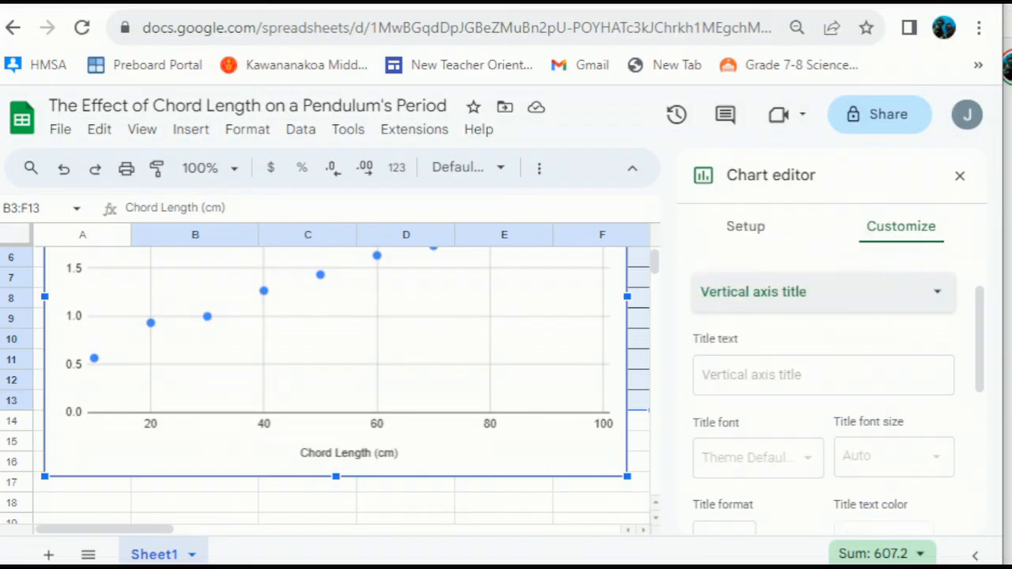
pyautogui.scroll(1, 349, 453)
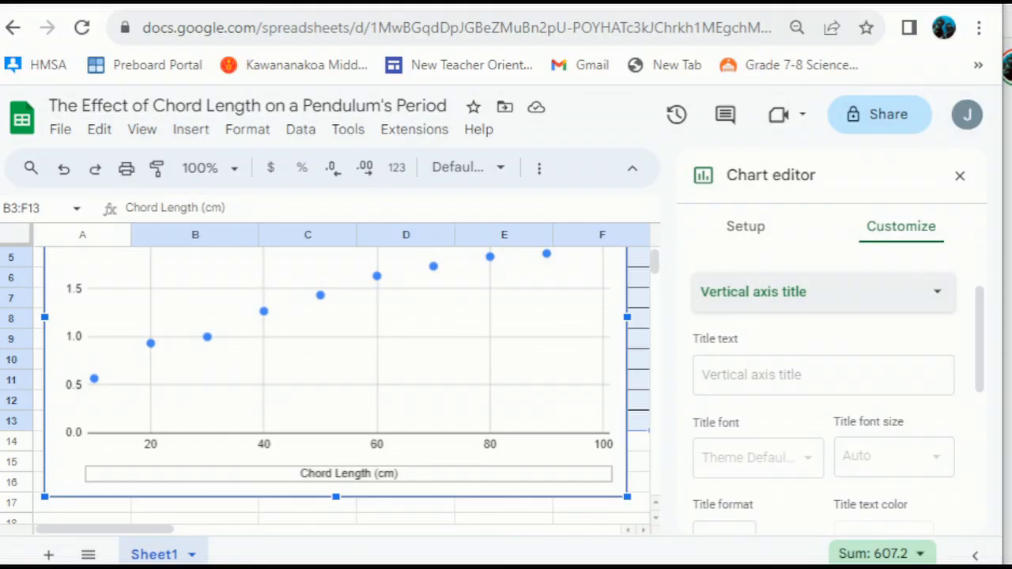
# - Enter 'Period (s)' as the vertical axis title
pyautogui.click(823, 376)
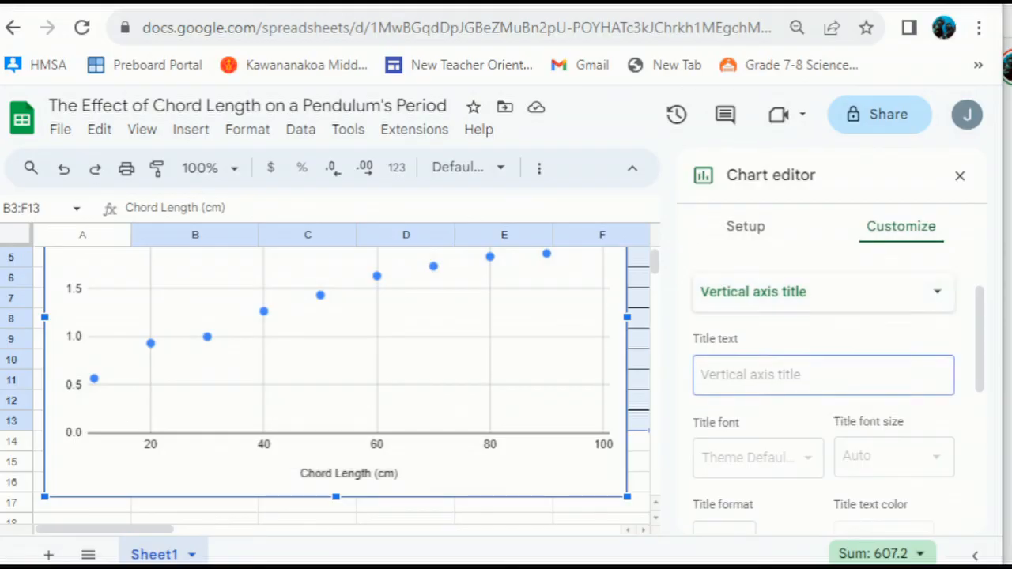
pyautogui.write('Period (s)')
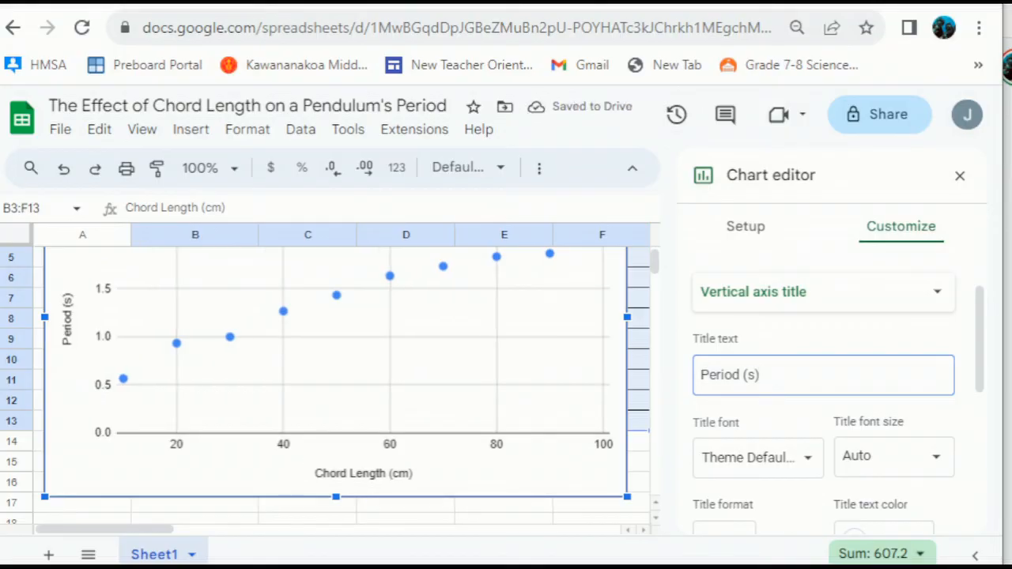
pyautogui.scroll(1, 336, 380)
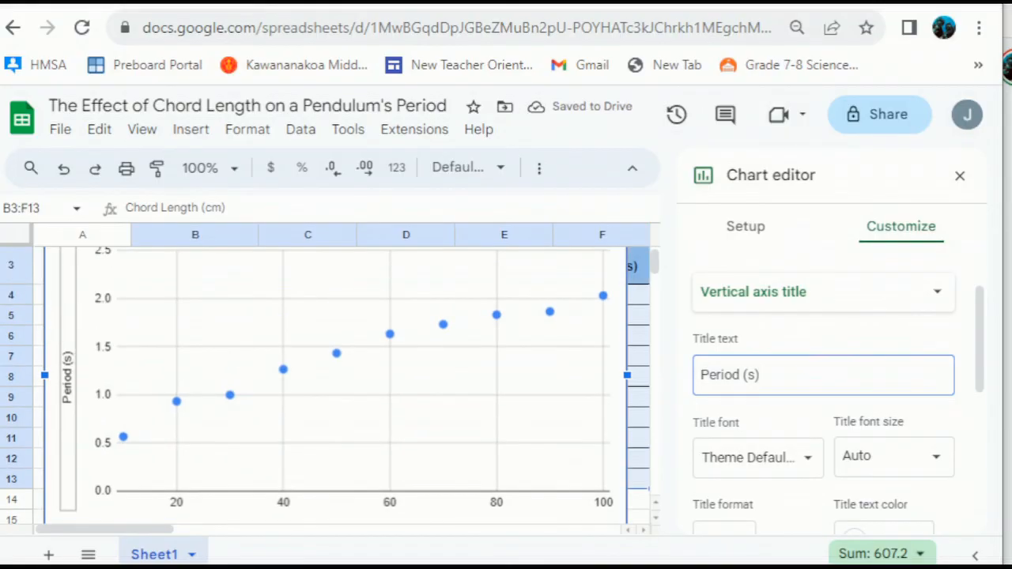
pyautogui.scroll(1, 336, 379)
pyautogui.scroll(1, 336, 379)
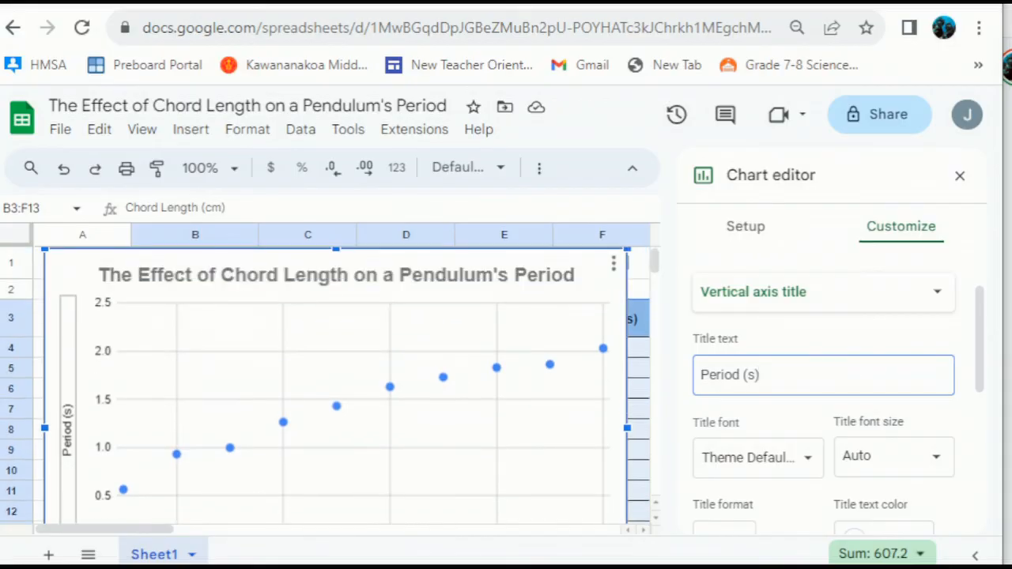
pyautogui.scroll(-2, 336, 379)
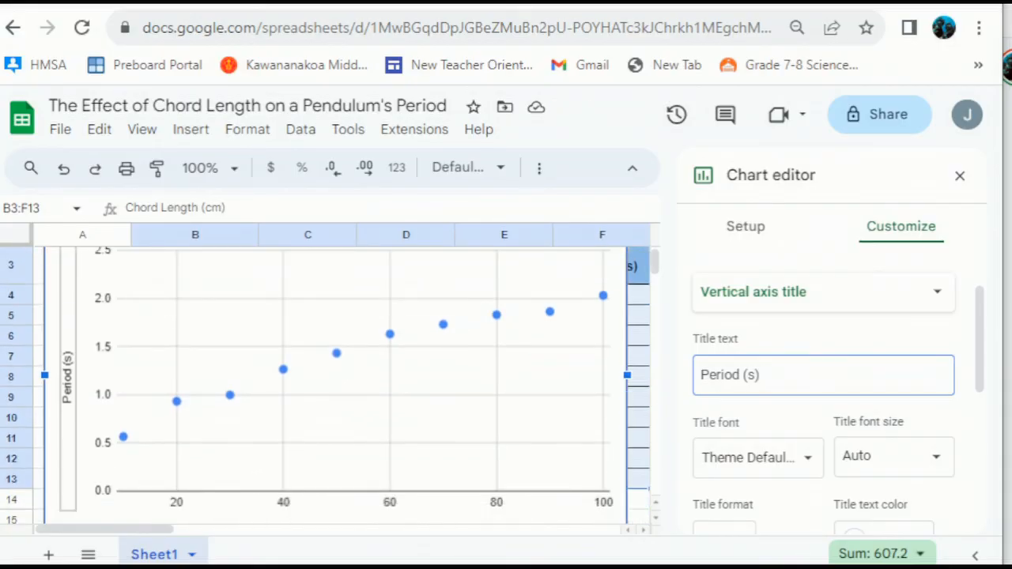
pyautogui.scroll(-2, 336, 380)
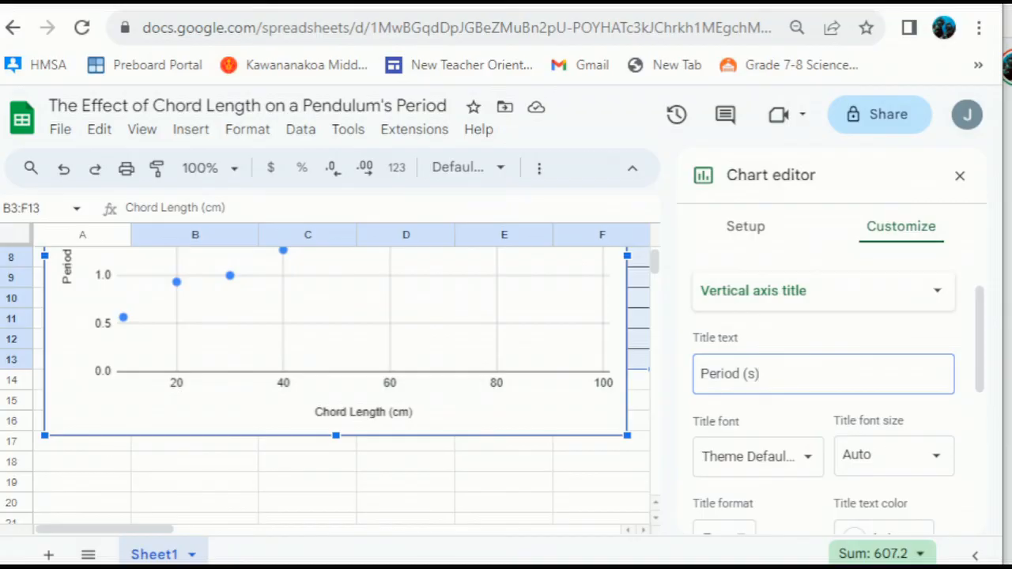
pyautogui.scroll(-5, 822, 379)
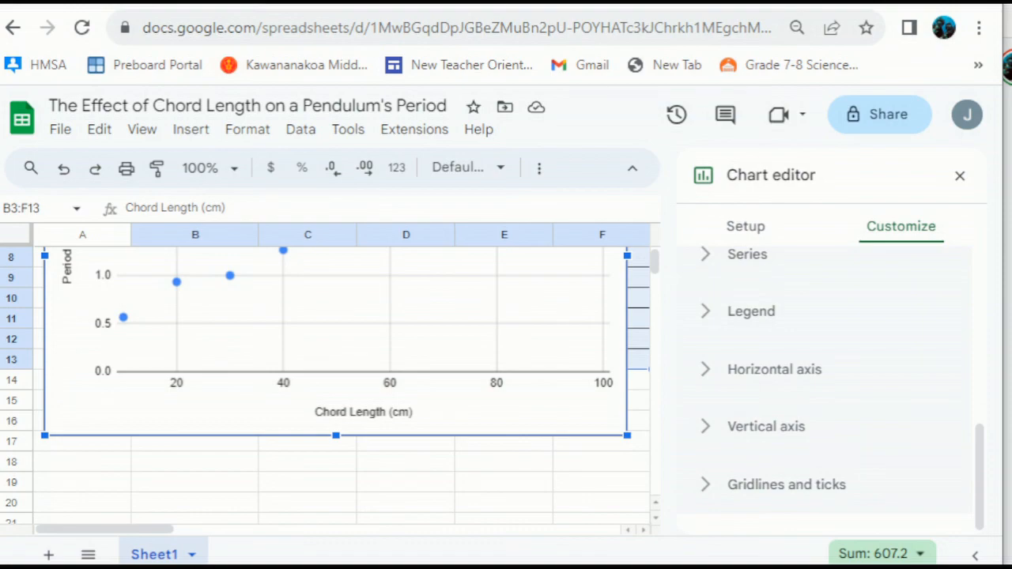
# - Enable major tick marks on the vertical axis, leaving minor gridlines off
pyautogui.click(786, 485)
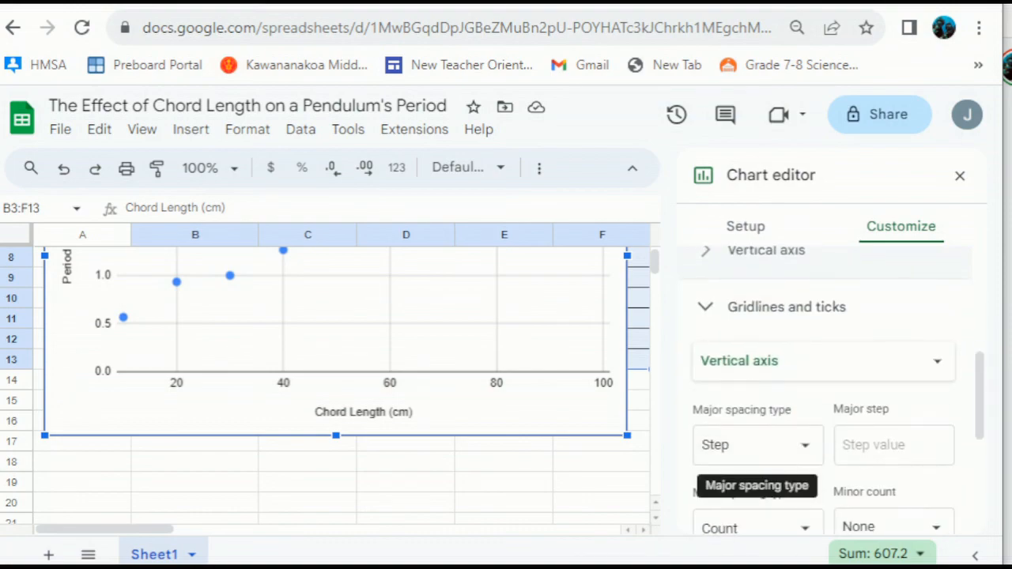
pyautogui.scroll(-3, 830, 395)
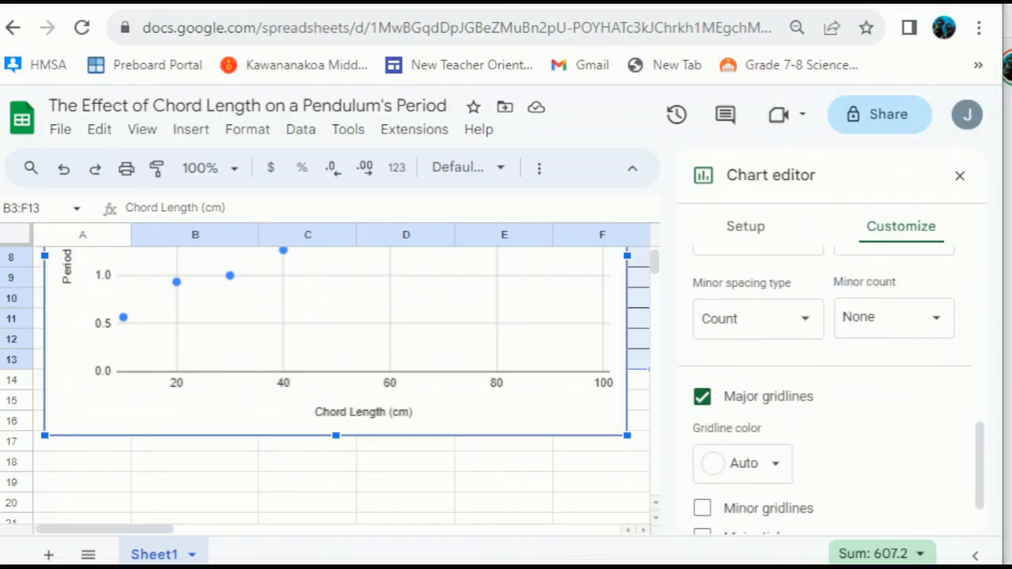
pyautogui.scroll(-1, 830, 390)
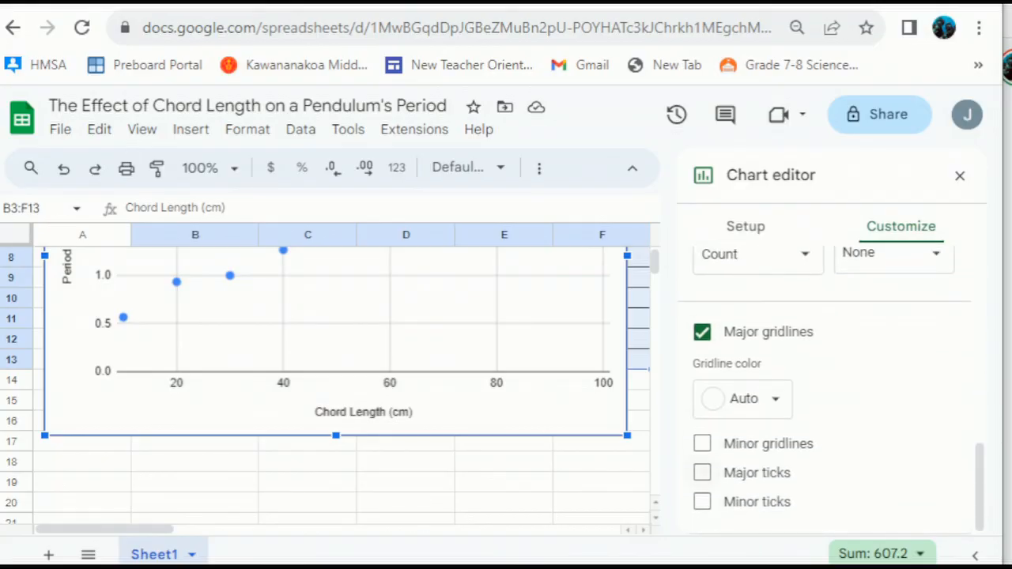
pyautogui.click(702, 444)
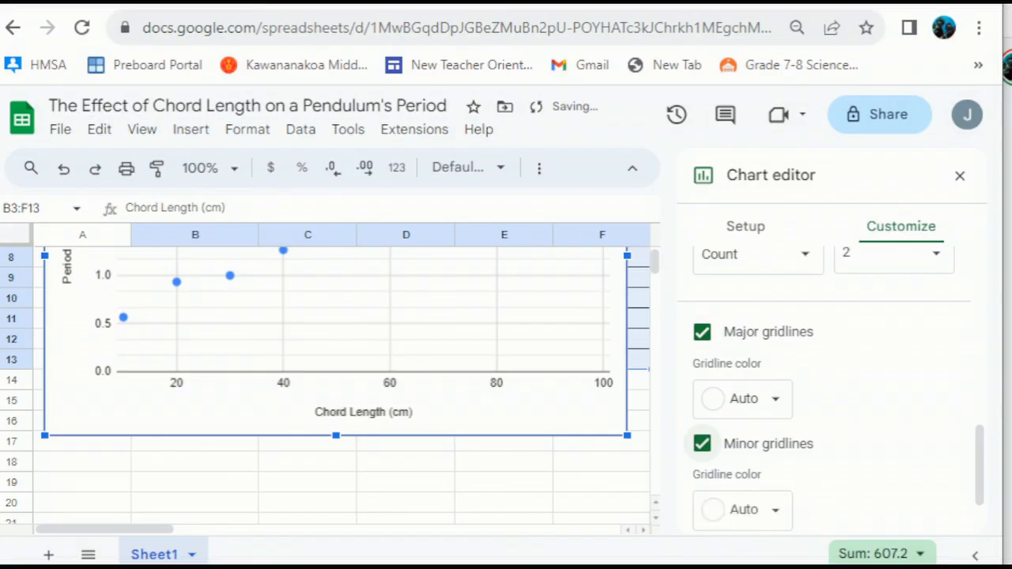
pyautogui.click(702, 444)
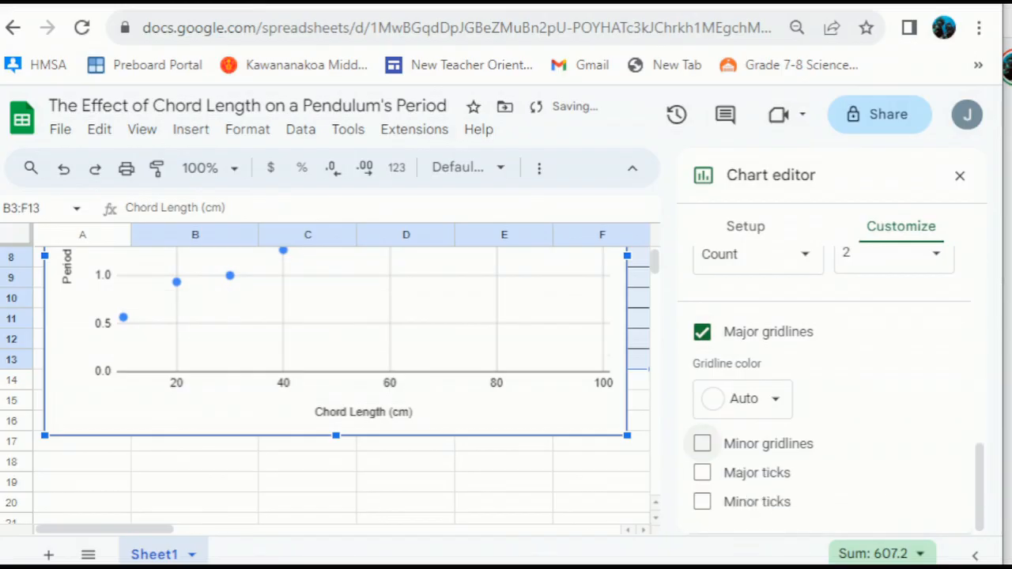
pyautogui.click(702, 472)
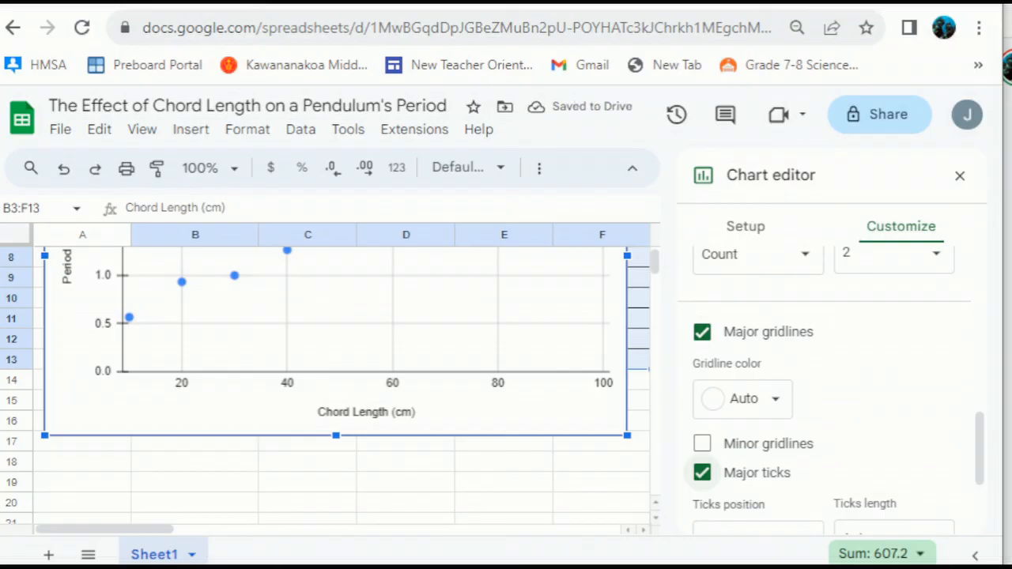
pyautogui.scroll(-3, 822, 395)
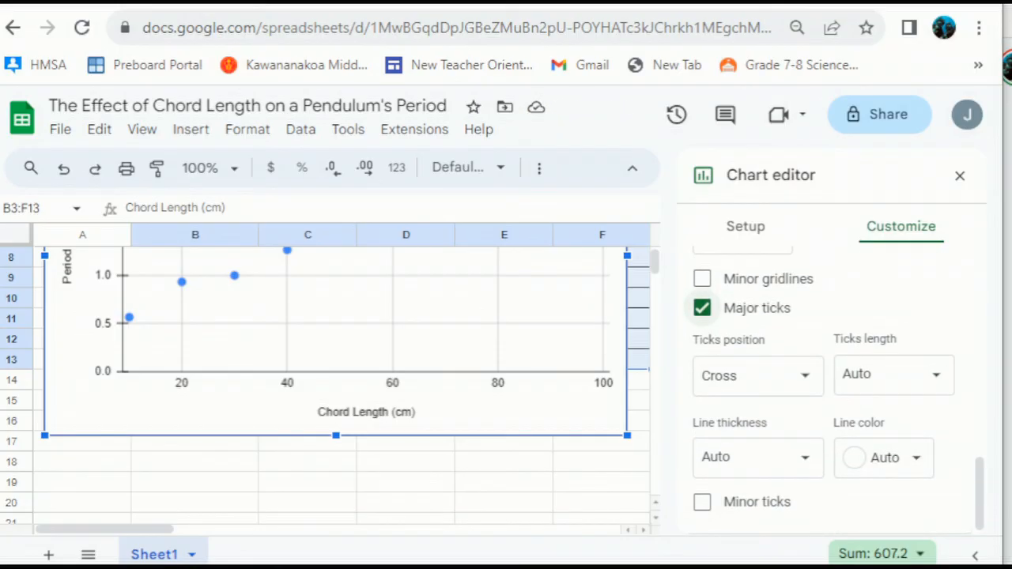
pyautogui.scroll(5, 830, 395)
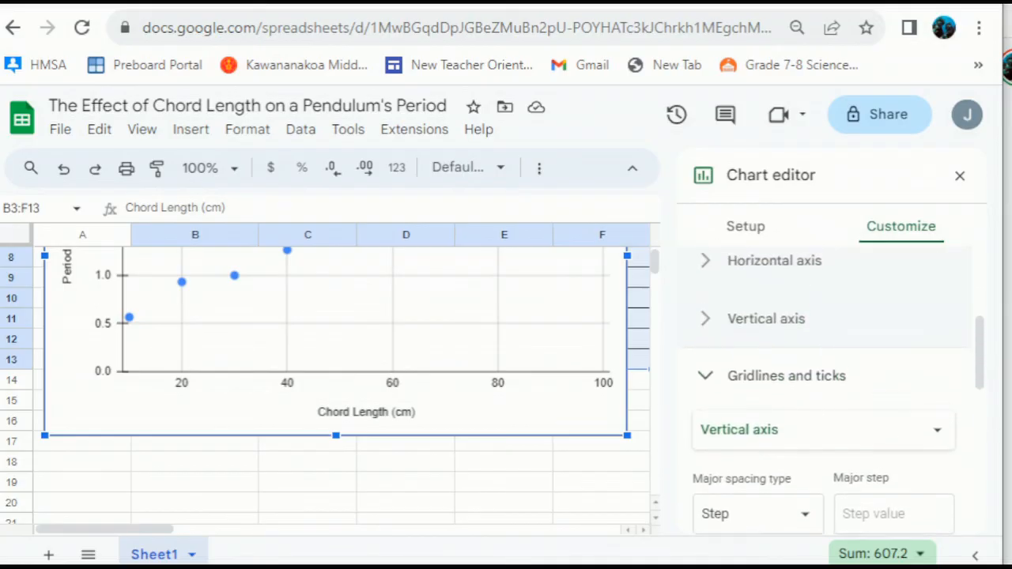
# - Add major tick marks to the horizontal Chord Length axis
pyautogui.click(806, 430)
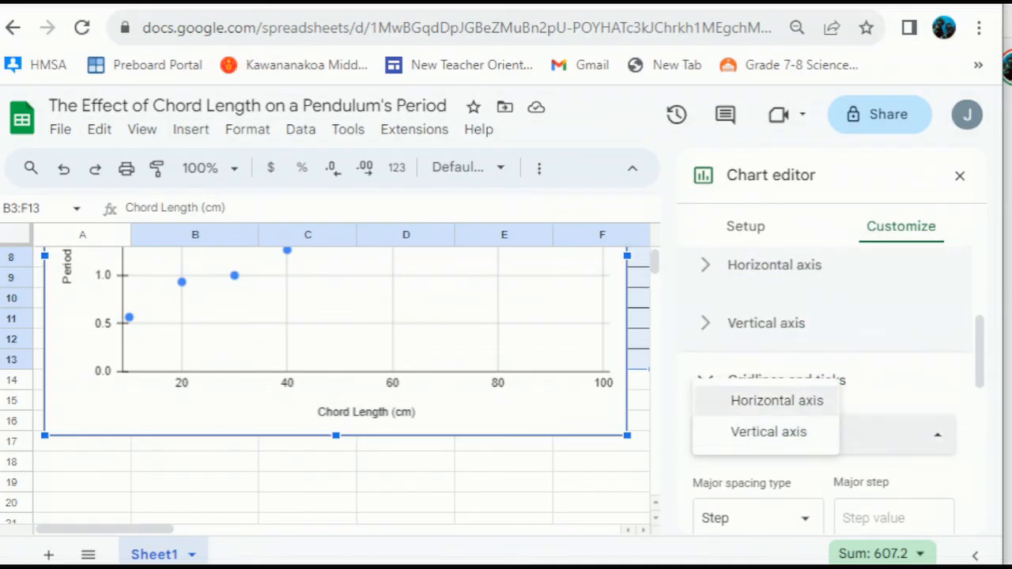
pyautogui.click(776, 400)
pyautogui.scroll(-3, 822, 379)
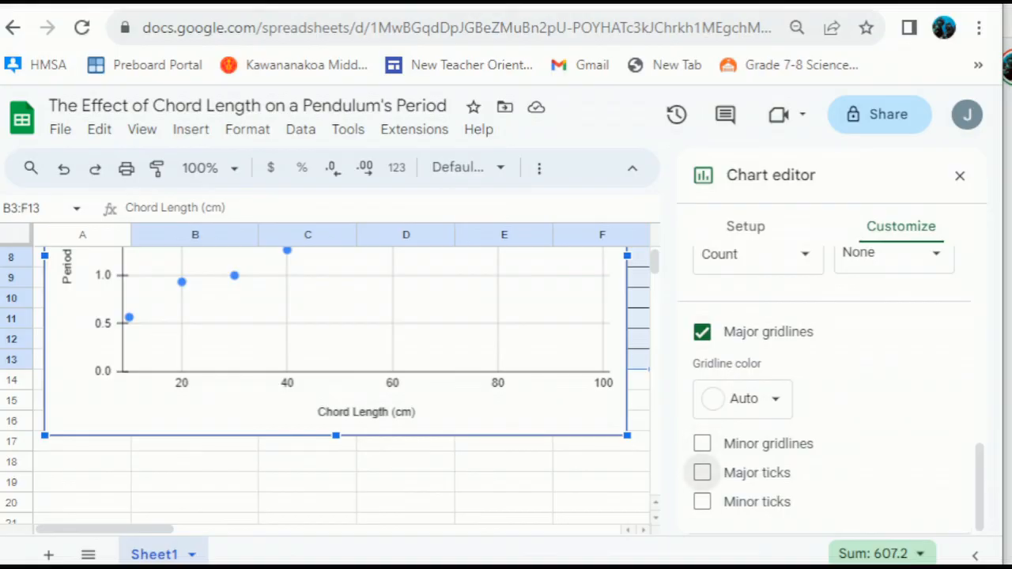
pyautogui.click(702, 472)
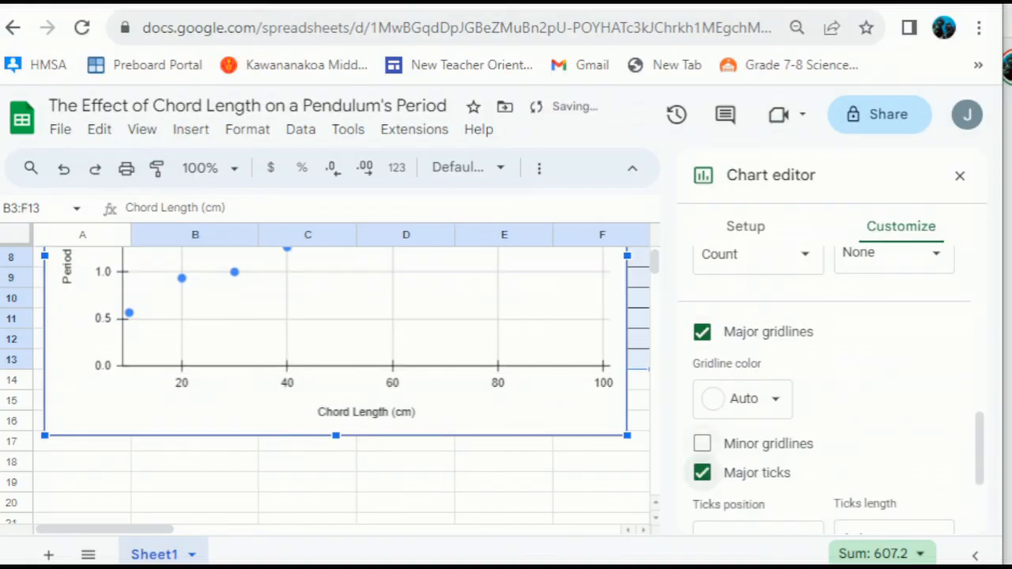
# - Review the chart and collapse the Gridlines and ticks section
pyautogui.scroll(2, 830, 391)
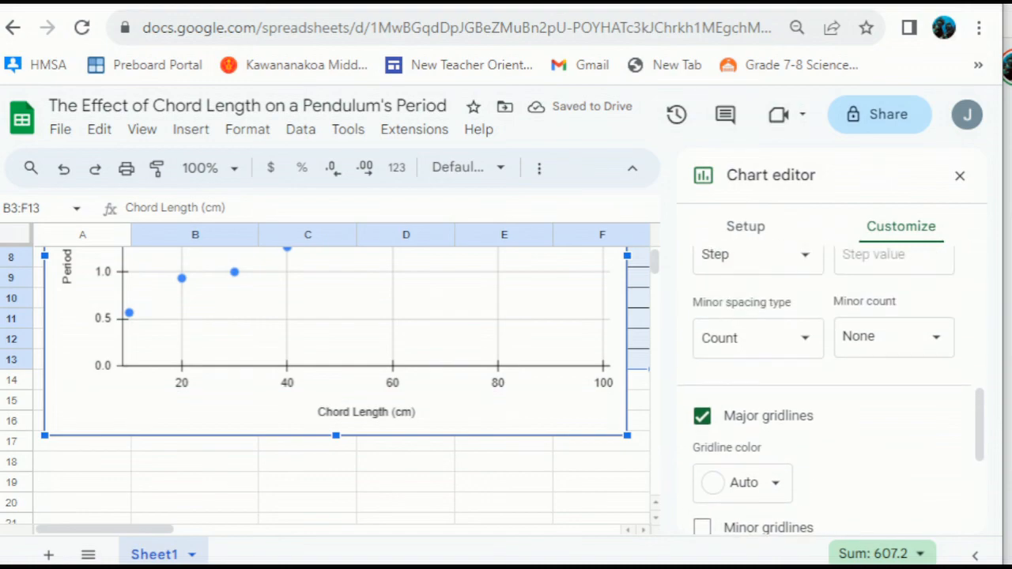
pyautogui.scroll(4, 332, 387)
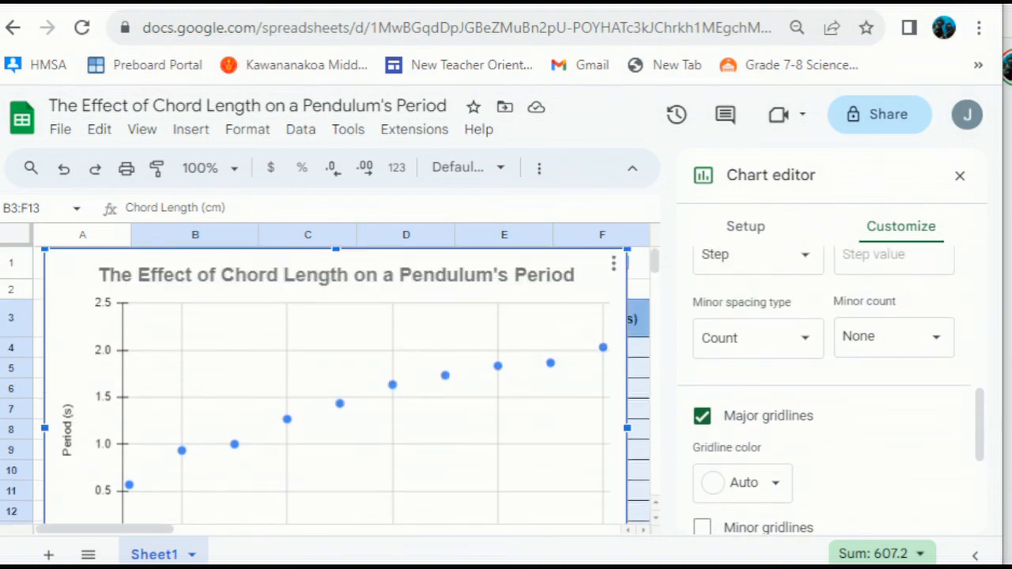
pyautogui.scroll(-1, 332, 388)
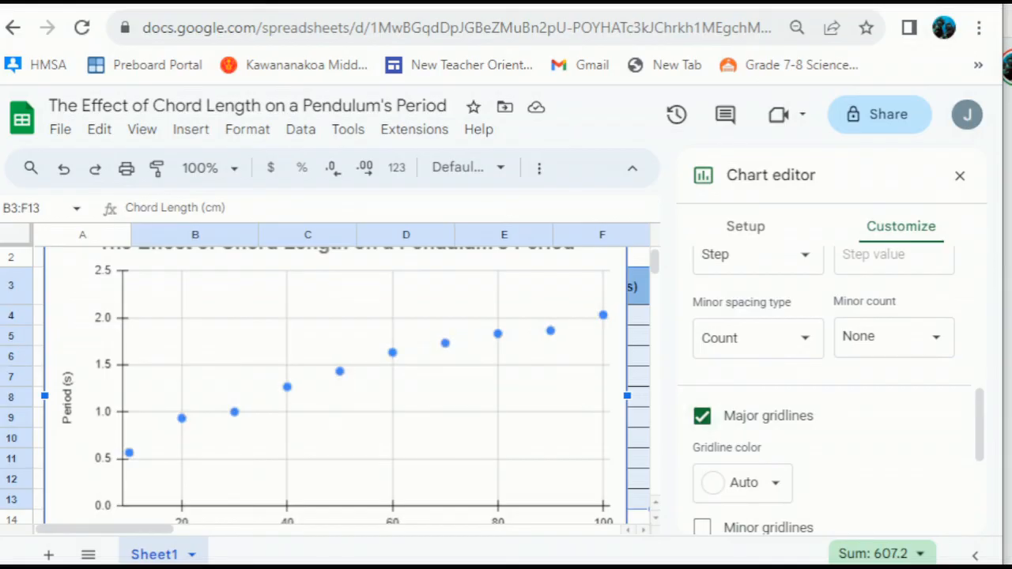
pyautogui.scroll(-3, 893, 379)
pyautogui.scroll(2, 893, 379)
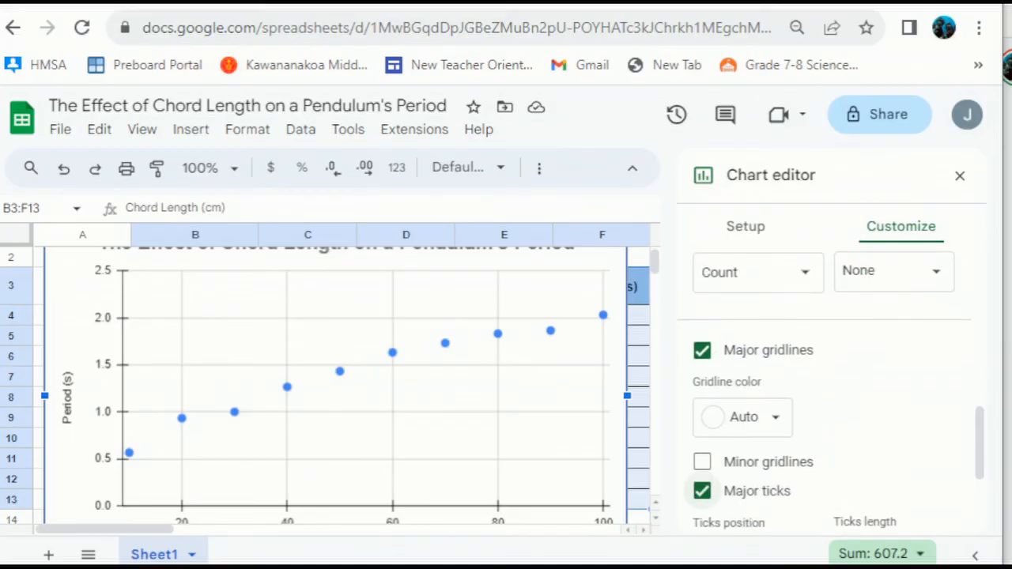
pyautogui.scroll(3, 893, 411)
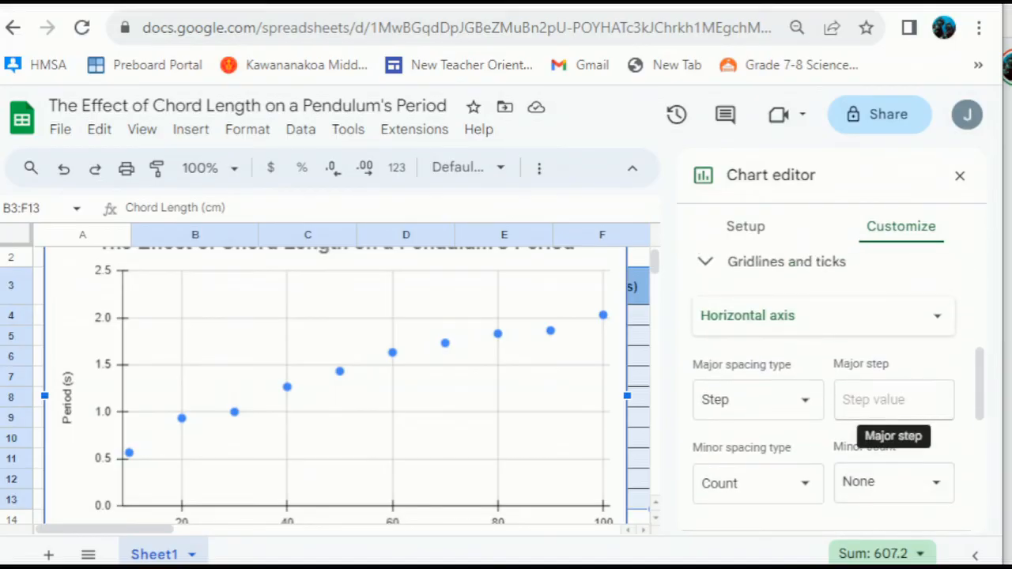
pyautogui.scroll(1, 893, 411)
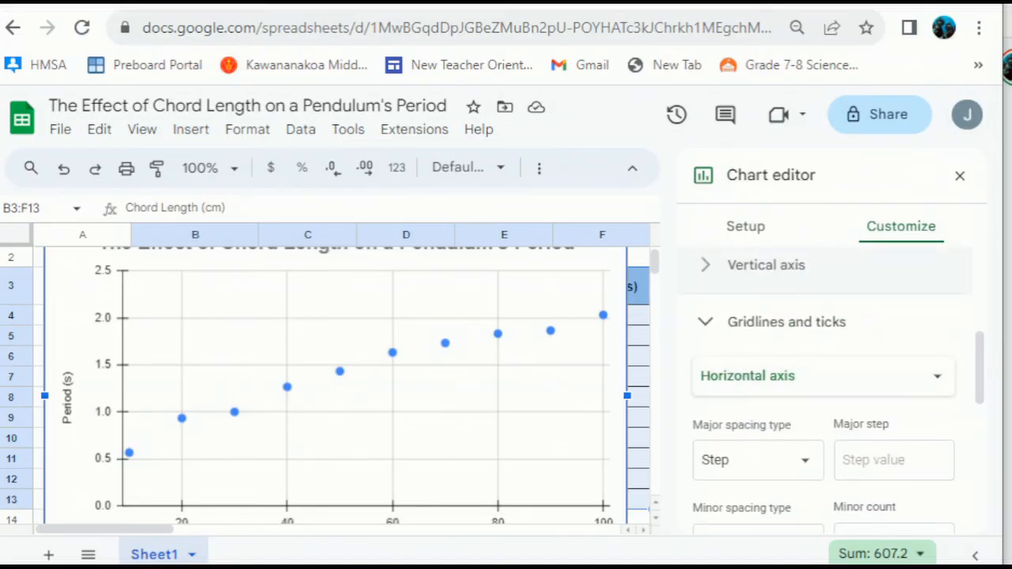
pyautogui.click(785, 322)
pyautogui.scroll(1, 791, 380)
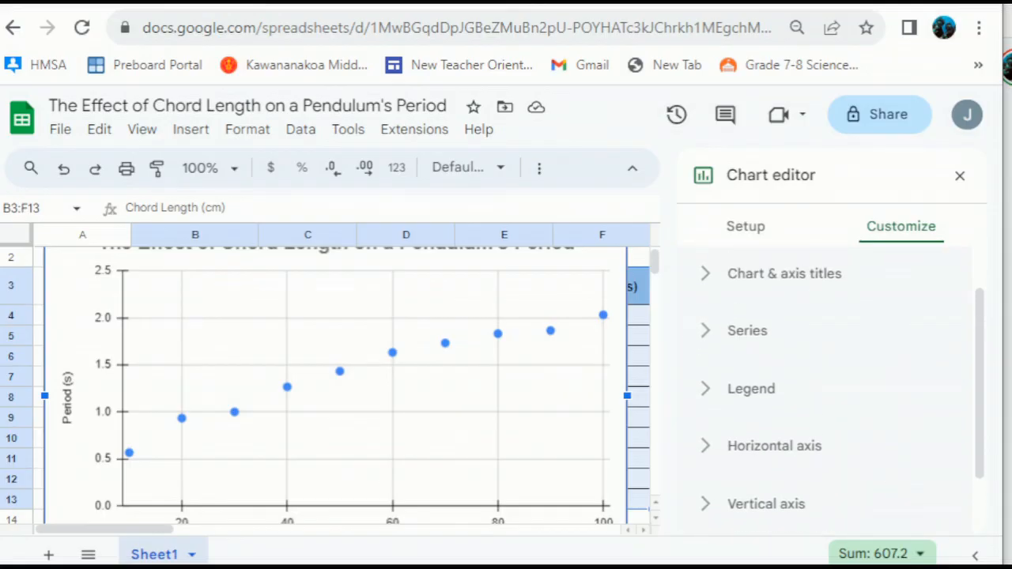
# - Expand the Series section to reveal the Error bars, Data labels and Trendline options
pyautogui.scroll(-1, 830, 387)
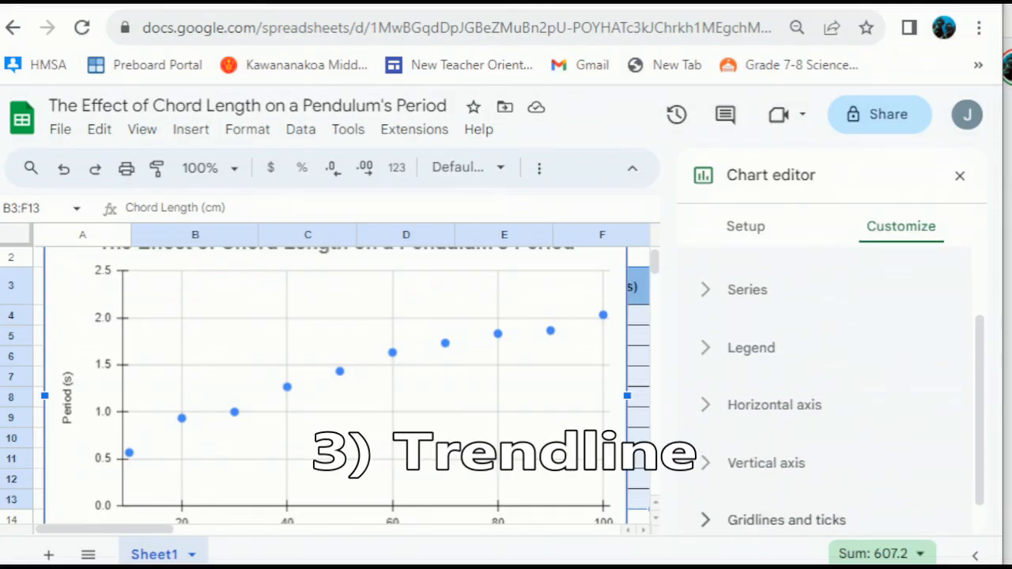
pyautogui.scroll(-1, 830, 387)
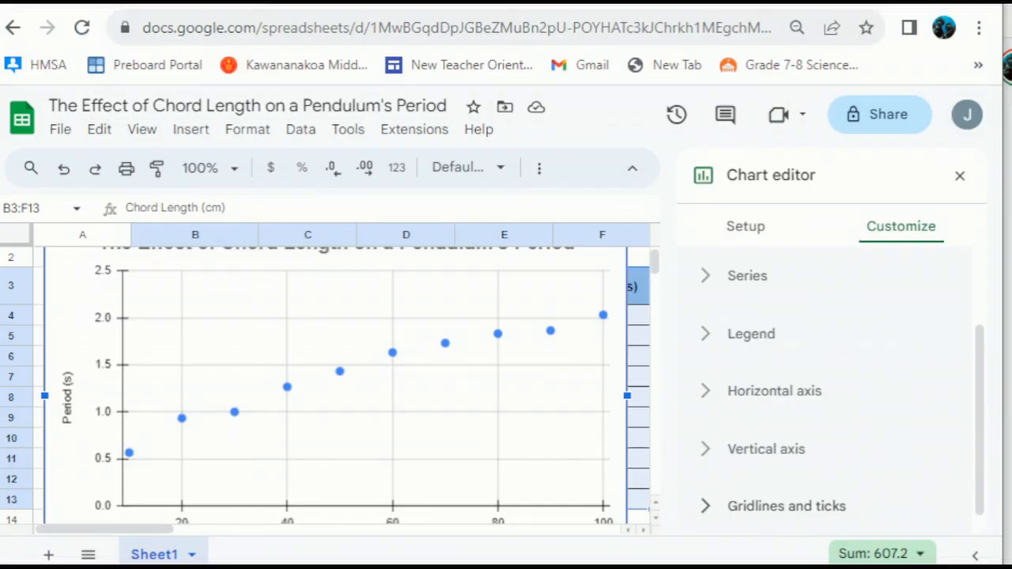
pyautogui.scroll(-2, 830, 387)
pyautogui.scroll(2, 830, 387)
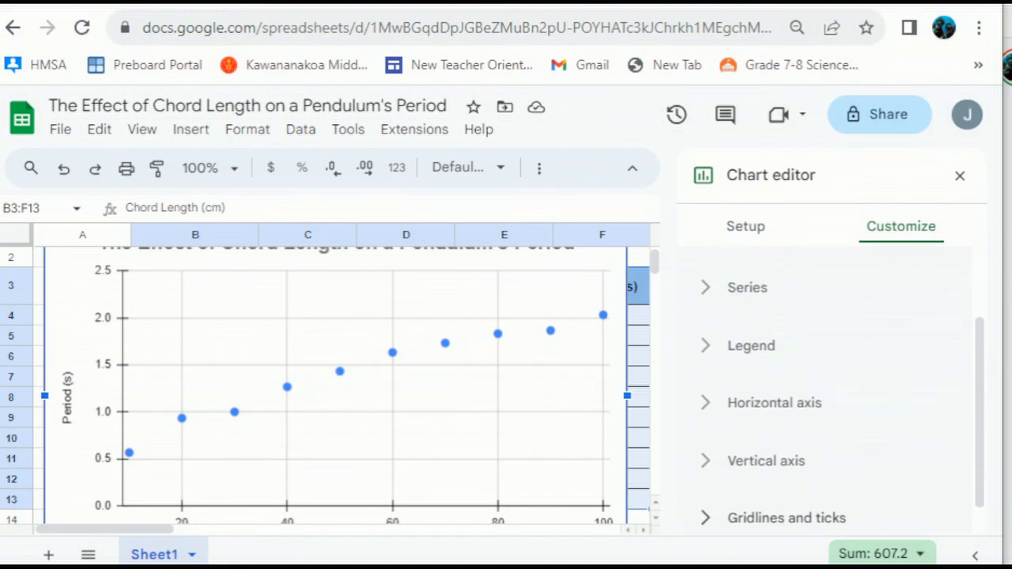
pyautogui.click(747, 287)
pyautogui.scroll(-4, 893, 451)
pyautogui.scroll(-5, 893, 451)
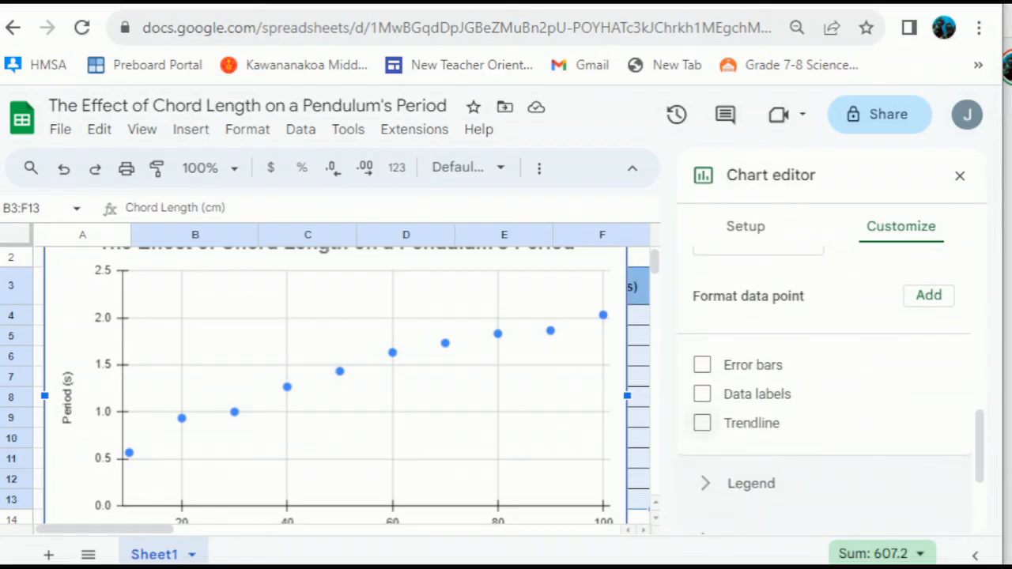
# - Add a Linear trendline through the Average (s) points of the scatter chart
pyautogui.click(702, 423)
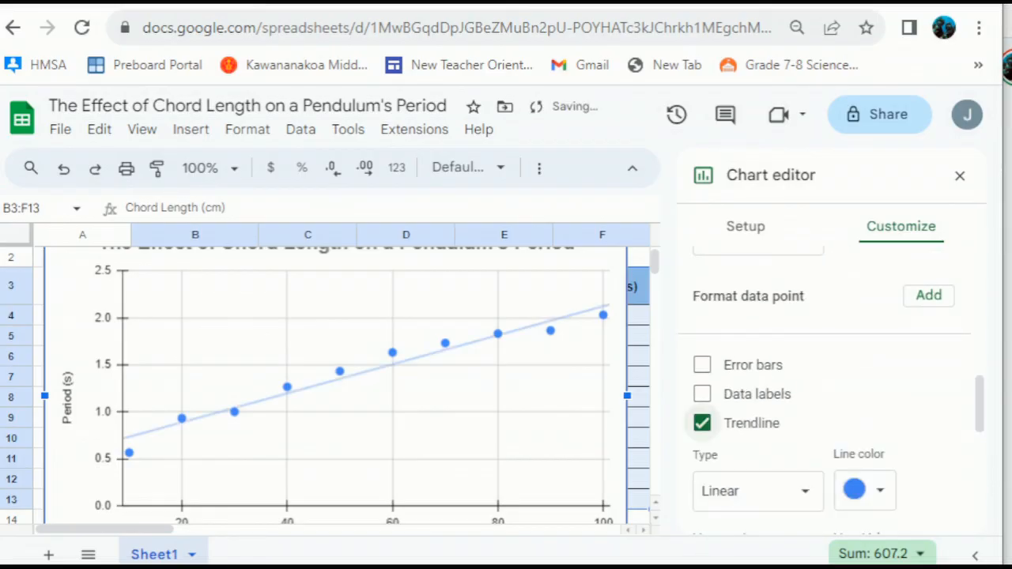
pyautogui.scroll(-1, 755, 462)
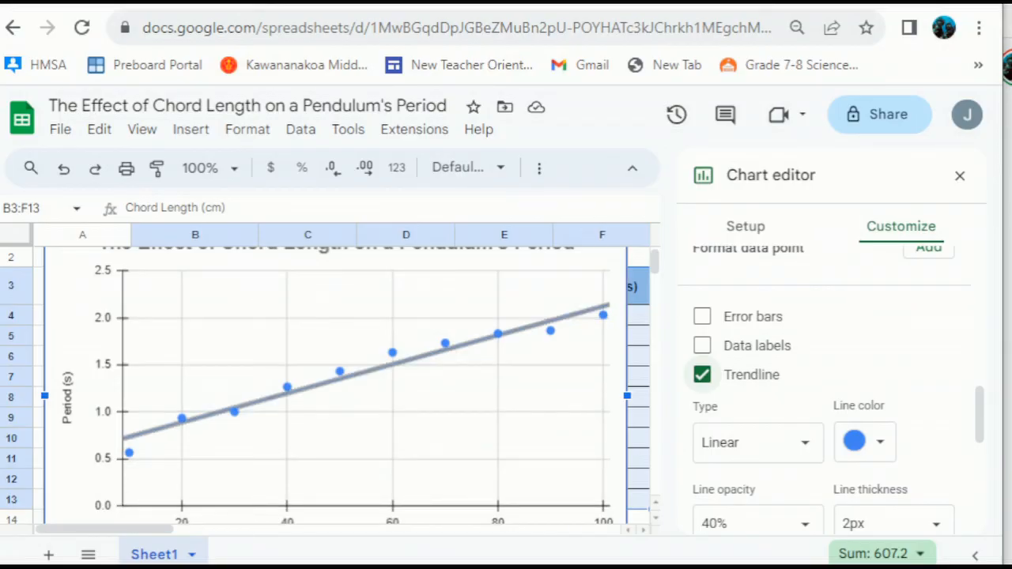
pyautogui.scroll(-2, 325, 385)
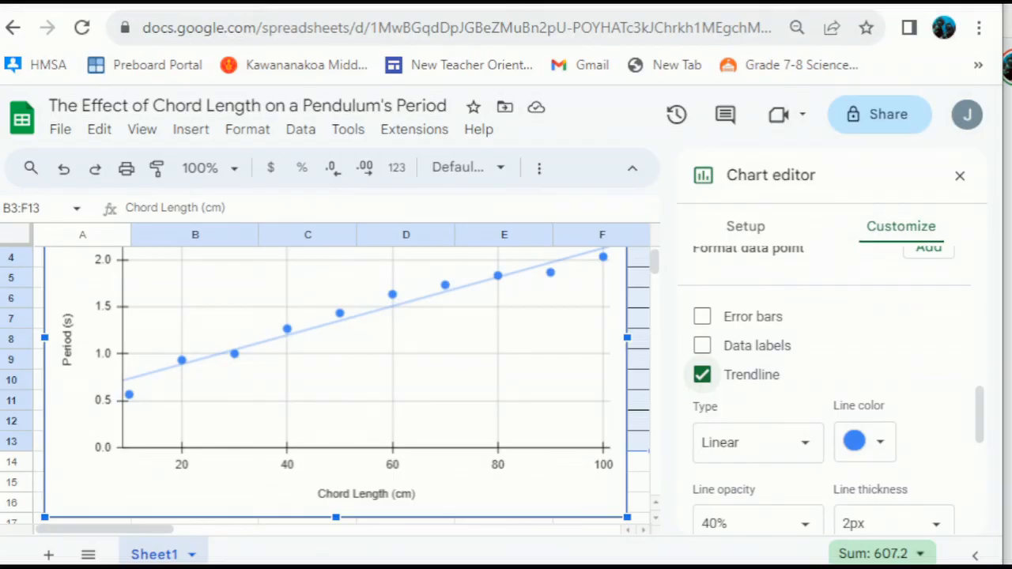
pyautogui.scroll(1, 324, 386)
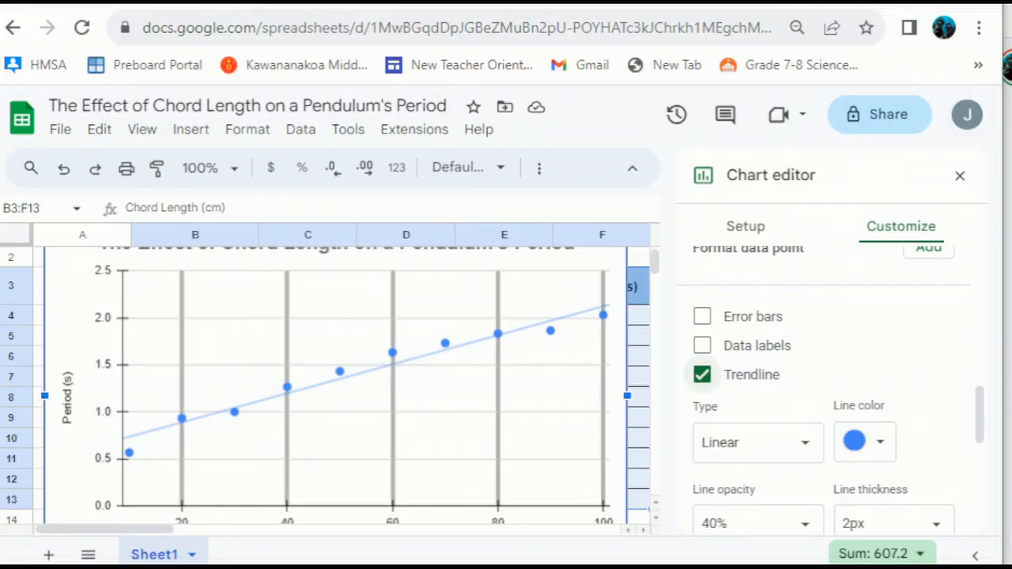
pyautogui.scroll(-1, 830, 387)
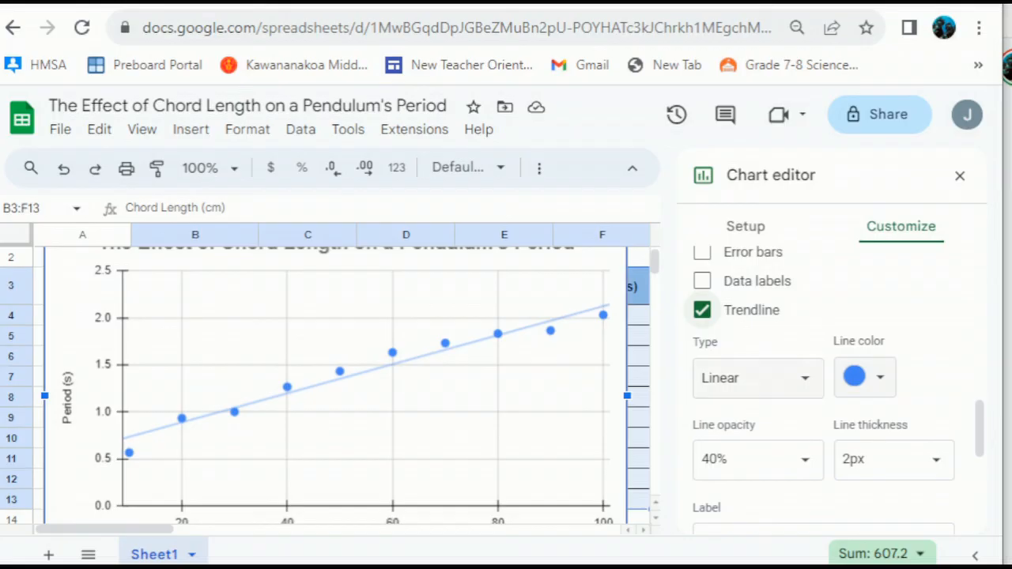
pyautogui.scroll(-4, 759, 391)
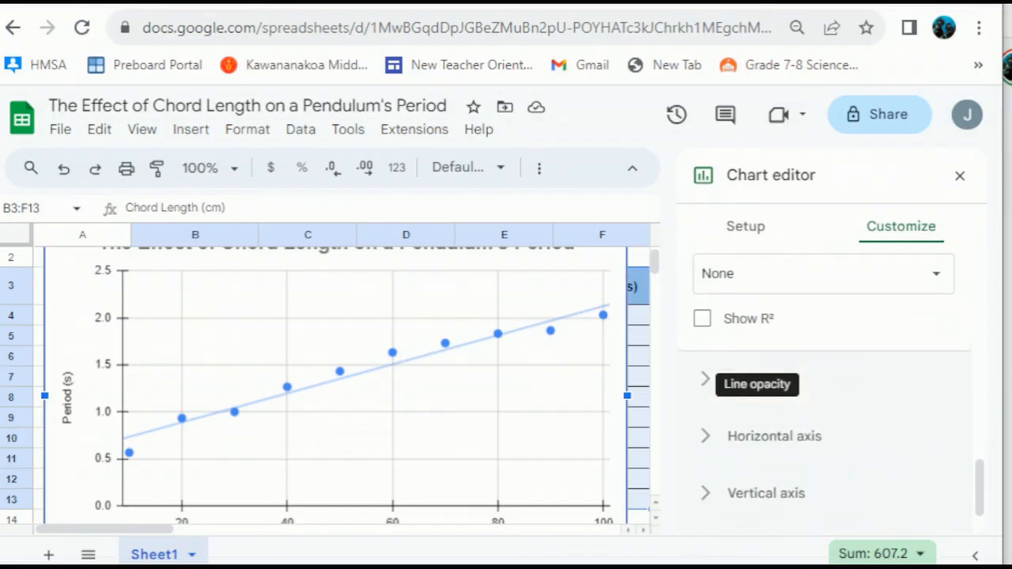
pyautogui.scroll(5, 830, 387)
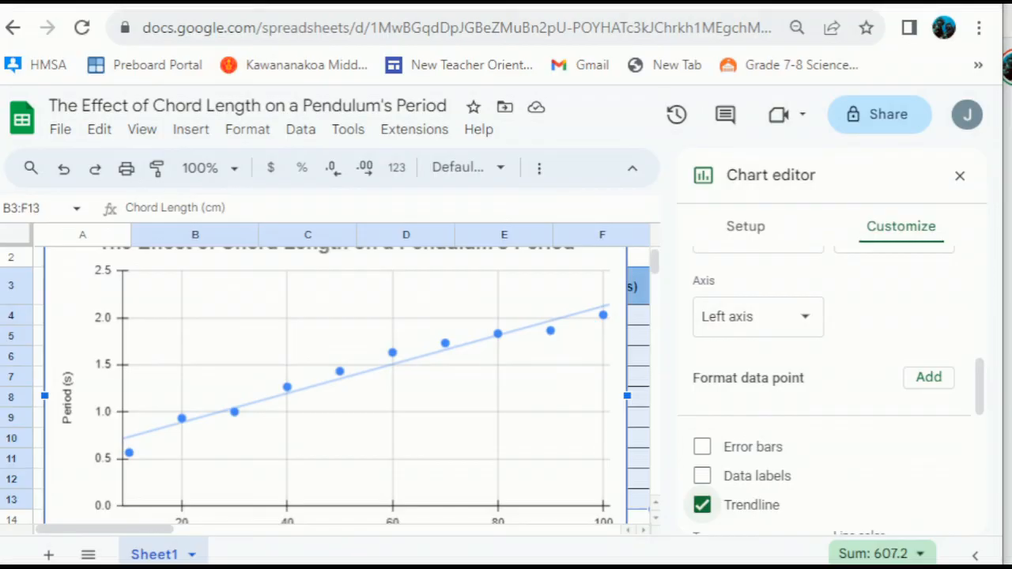
pyautogui.scroll(1, 347, 387)
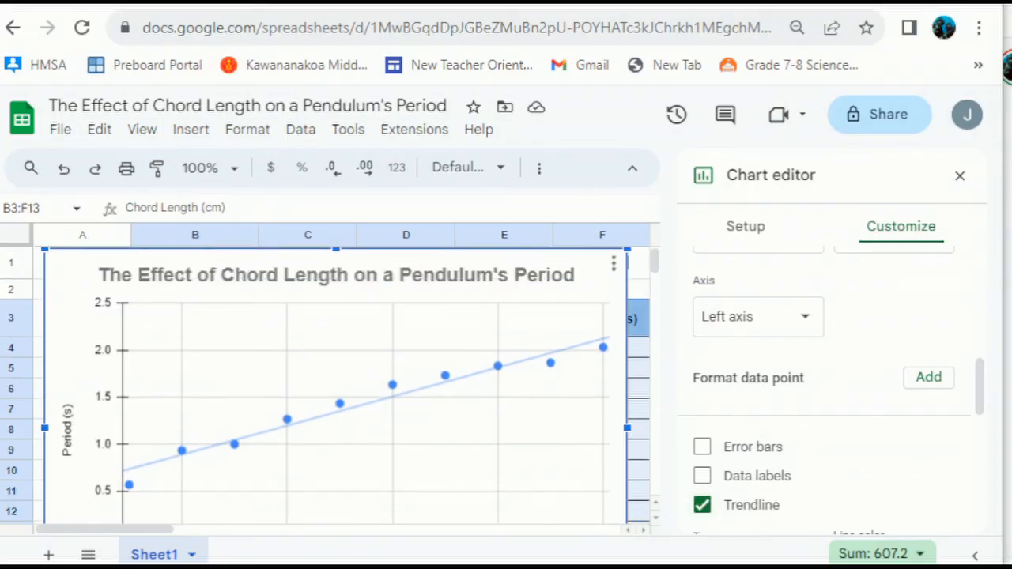
pyautogui.scroll(-7, 830, 387)
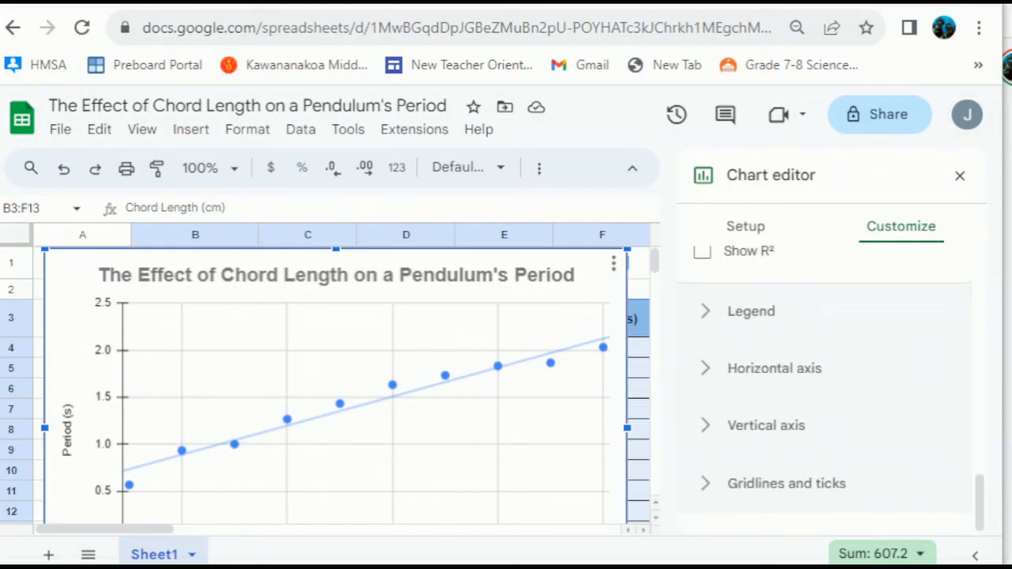
pyautogui.scroll(10, 829, 387)
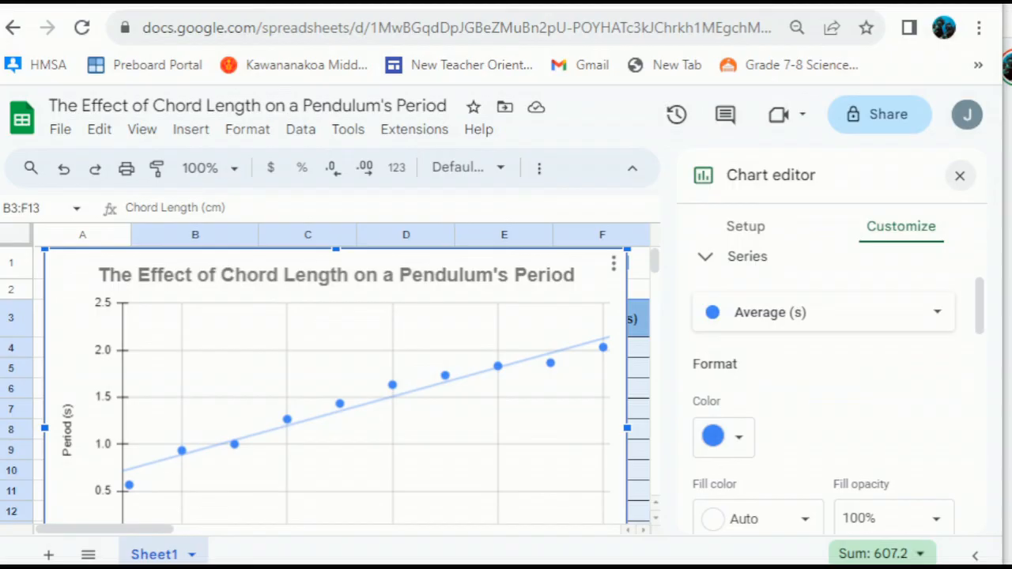
pyautogui.click(959, 175)
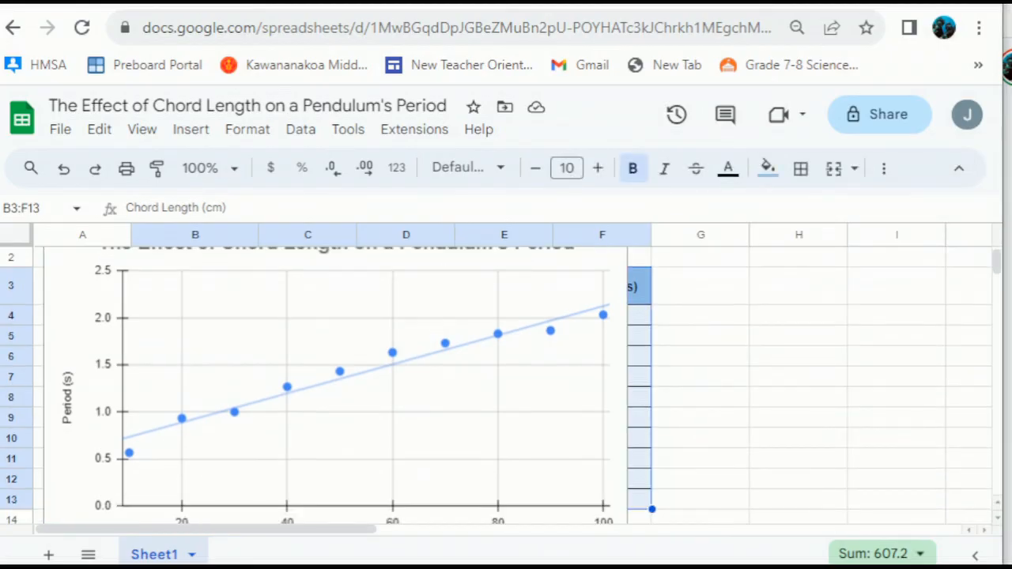
pyautogui.click(335, 380)
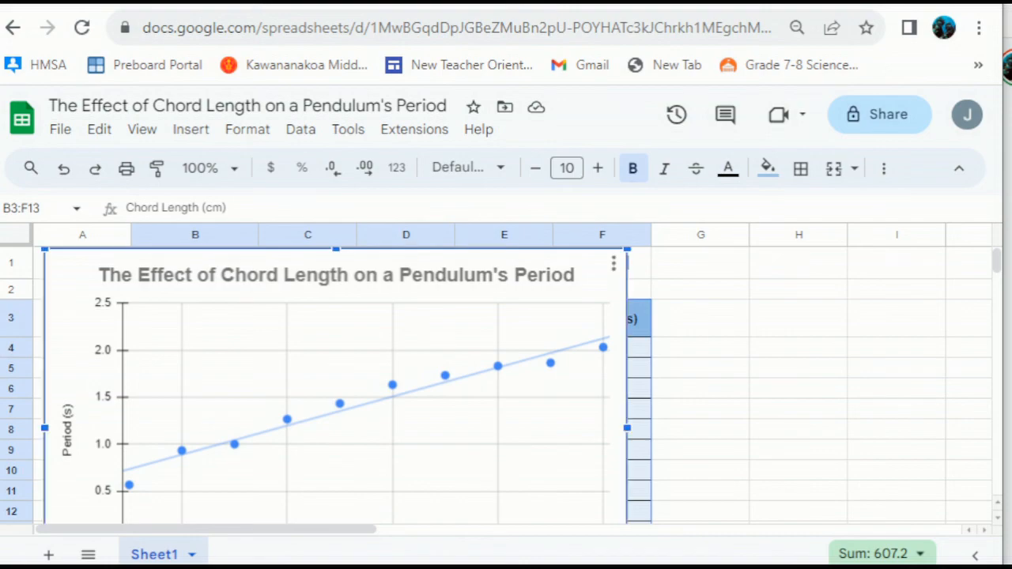
pyautogui.click(613, 264)
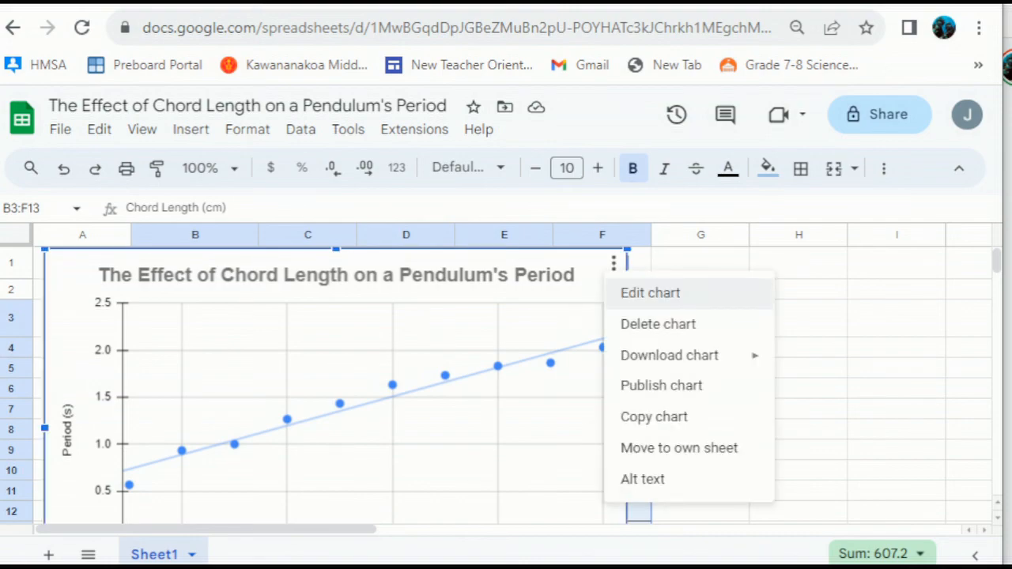
pyautogui.click(649, 292)
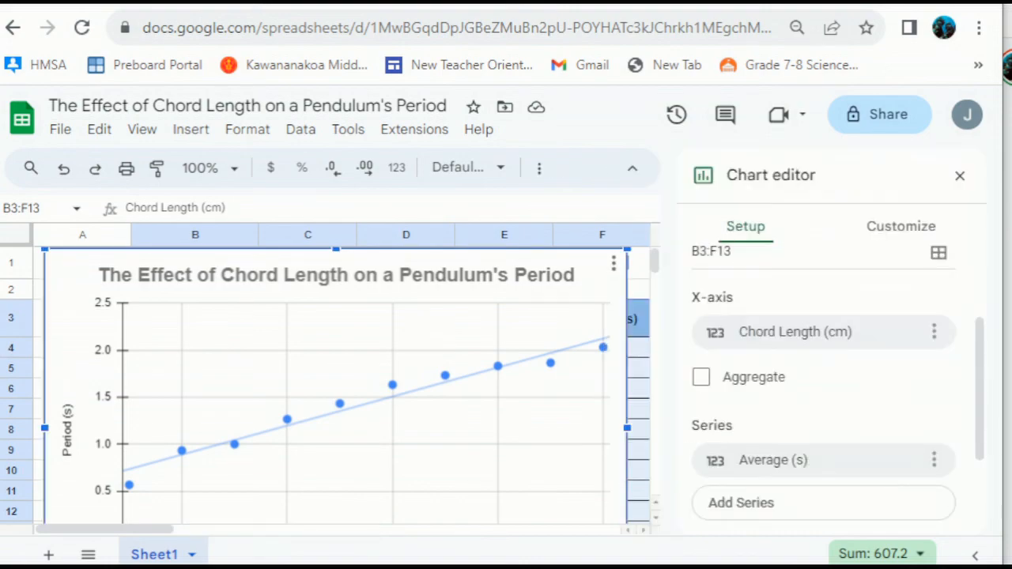
pyautogui.click(960, 175)
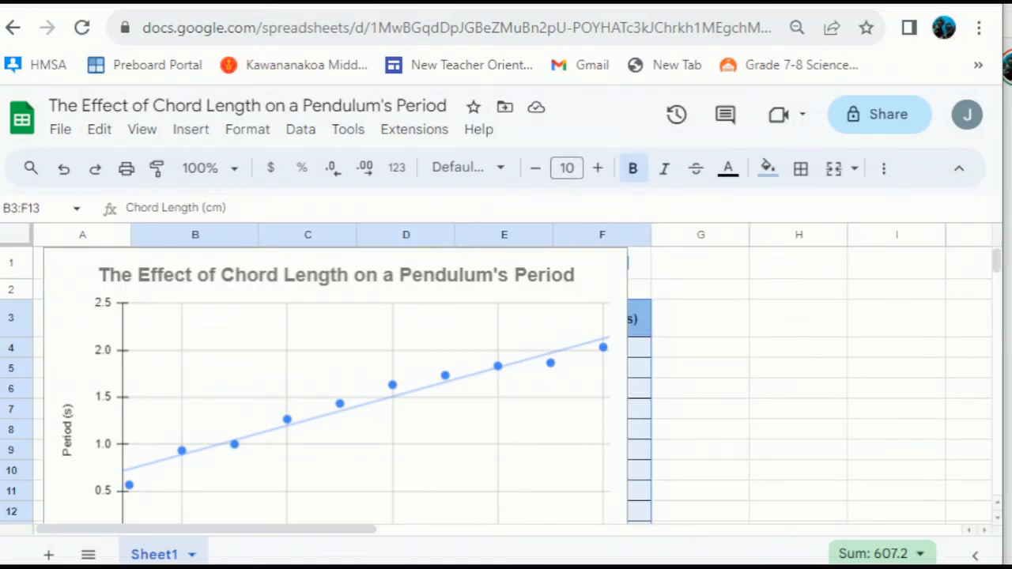
pyautogui.click(700, 490)
pyautogui.scroll(-2, 506, 380)
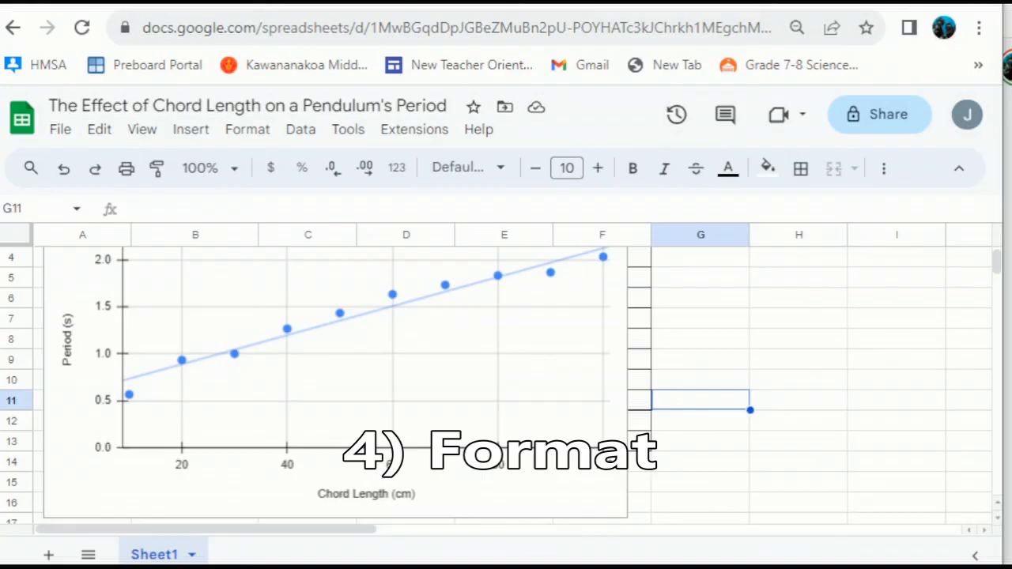
# - Drag the scatter chart below row 13 so the whole pendulum table is uncovered
pyautogui.click(335, 383)
pyautogui.moveTo(335, 281); pyautogui.dragTo(393, 495)
pyautogui.scroll(-2, 393, 496)
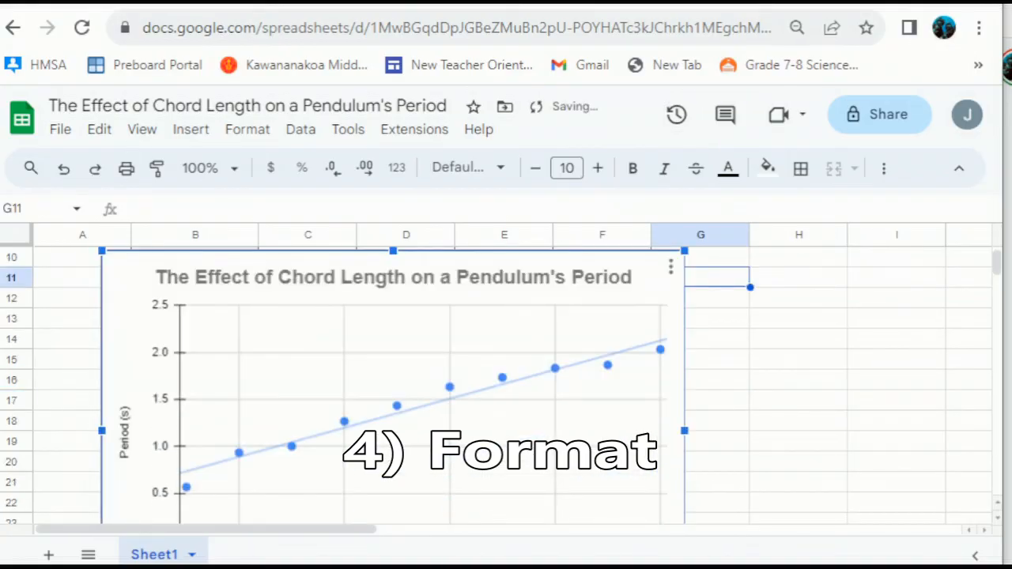
pyautogui.moveTo(393, 316); pyautogui.dragTo(398, 429)
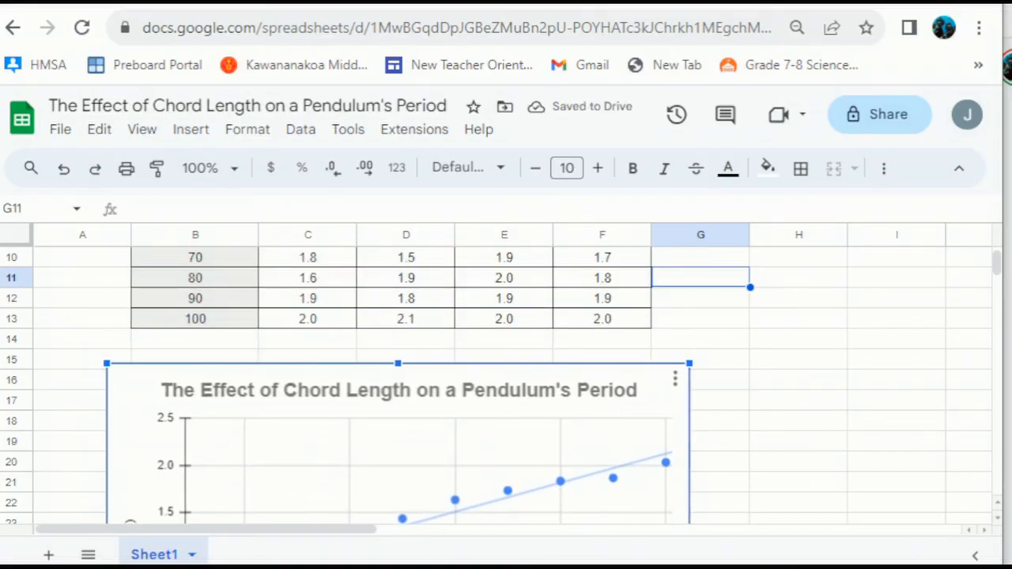
pyautogui.scroll(-2, 398, 379)
pyautogui.click(720, 380)
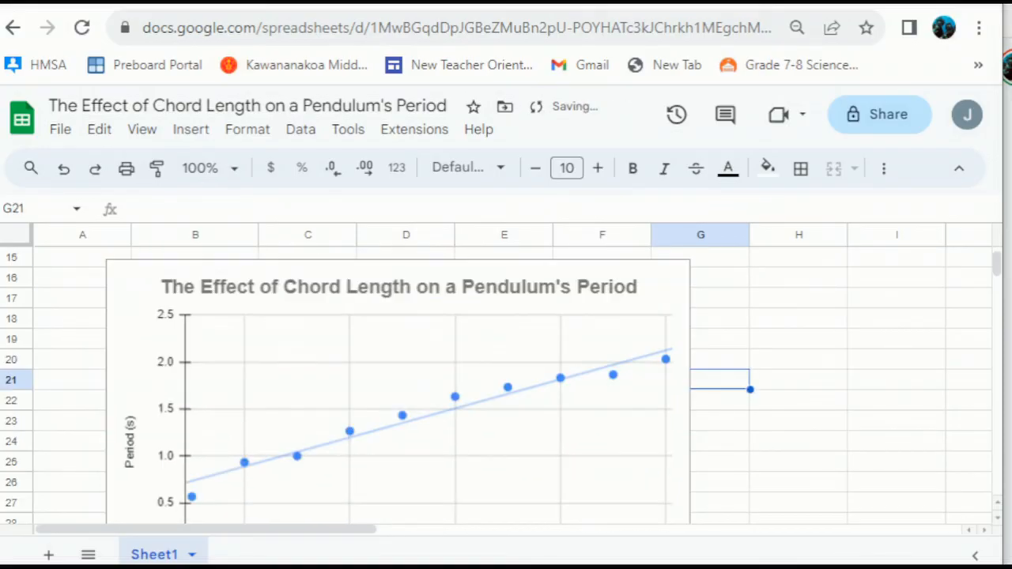
pyautogui.scroll(-3, 720, 381)
pyautogui.scroll(2, 720, 380)
pyautogui.scroll(6, 496, 389)
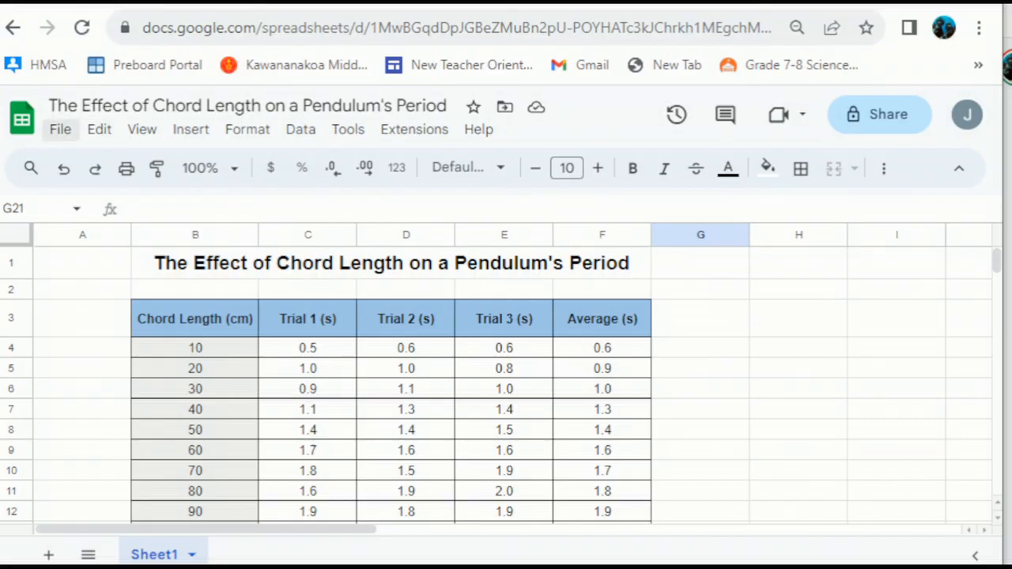
# - Open the sheet's print settings from the File menu and try Portrait orientation
pyautogui.click(60, 129)
pyautogui.scroll(-3, 158, 366)
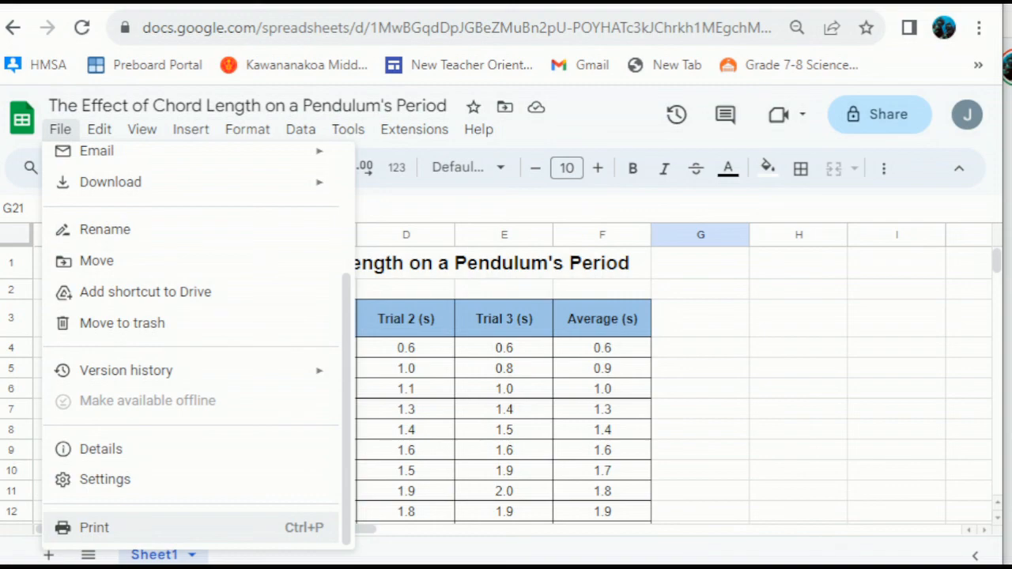
pyautogui.click(95, 527)
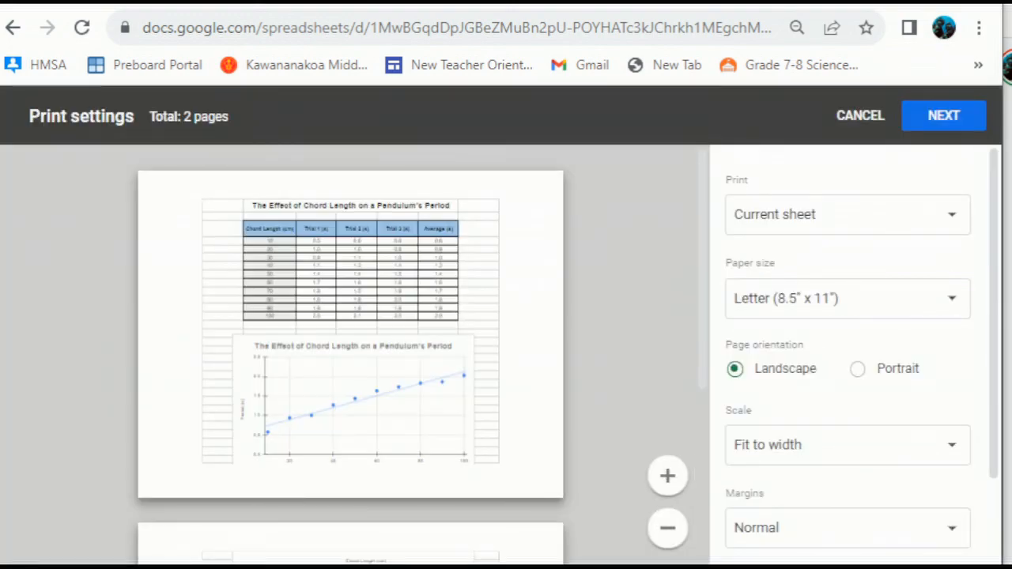
pyautogui.scroll(-4, 350, 356)
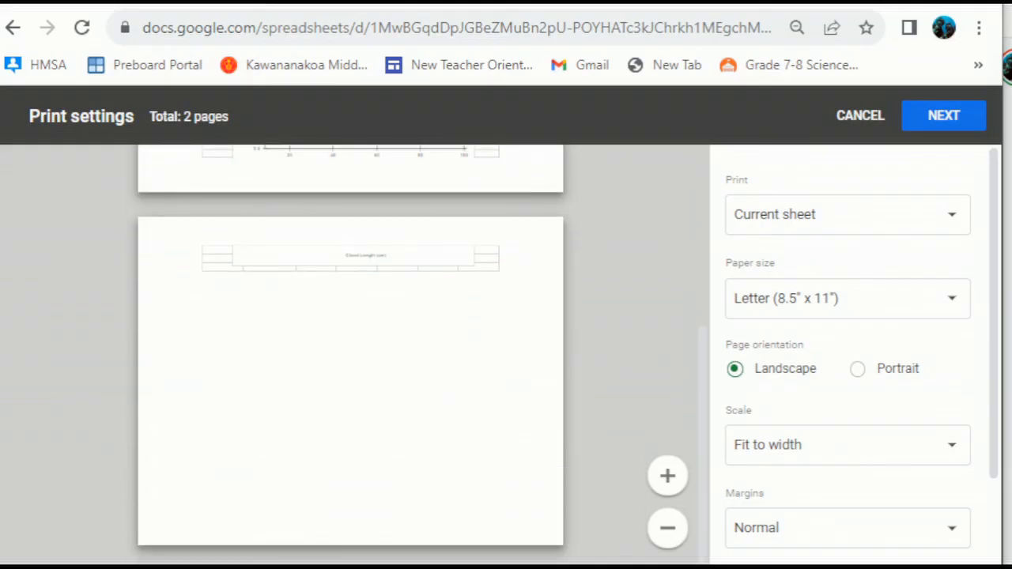
pyautogui.scroll(4, 350, 355)
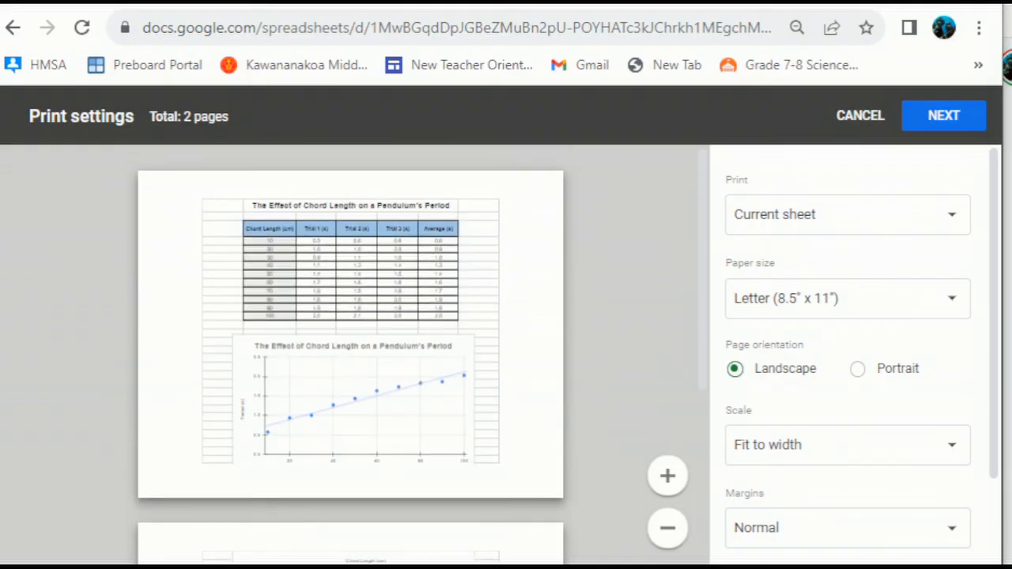
pyautogui.click(857, 368)
pyautogui.scroll(-2, 350, 356)
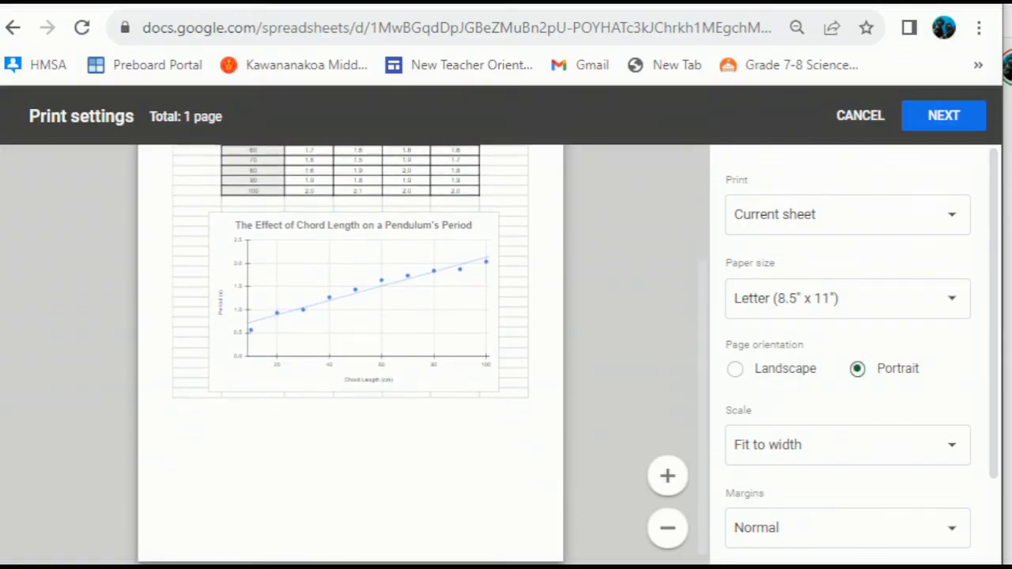
pyautogui.scroll(2, 351, 356)
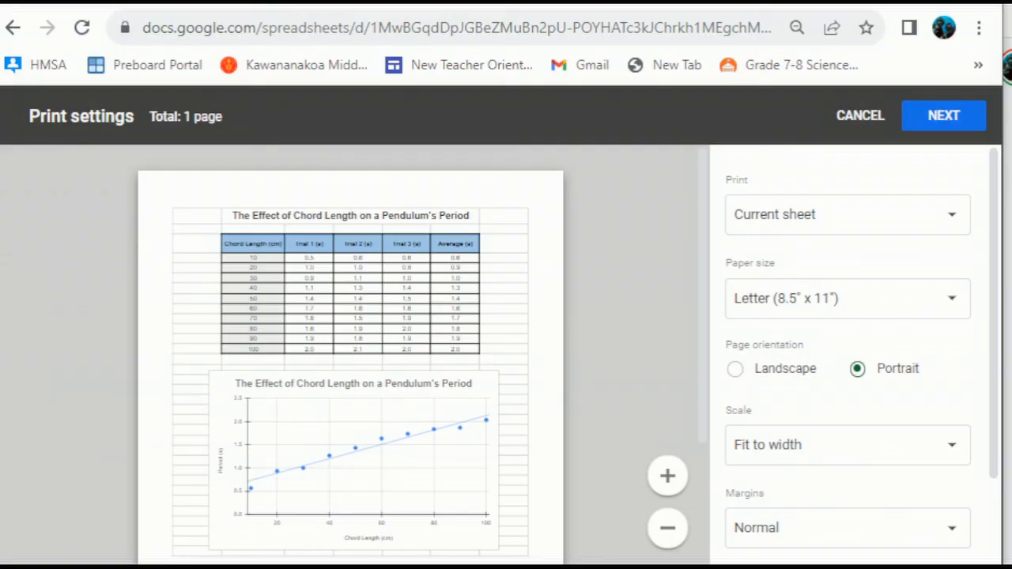
# - Hide gridlines in the printout under the Formatting options
pyautogui.scroll(-2, 847, 356)
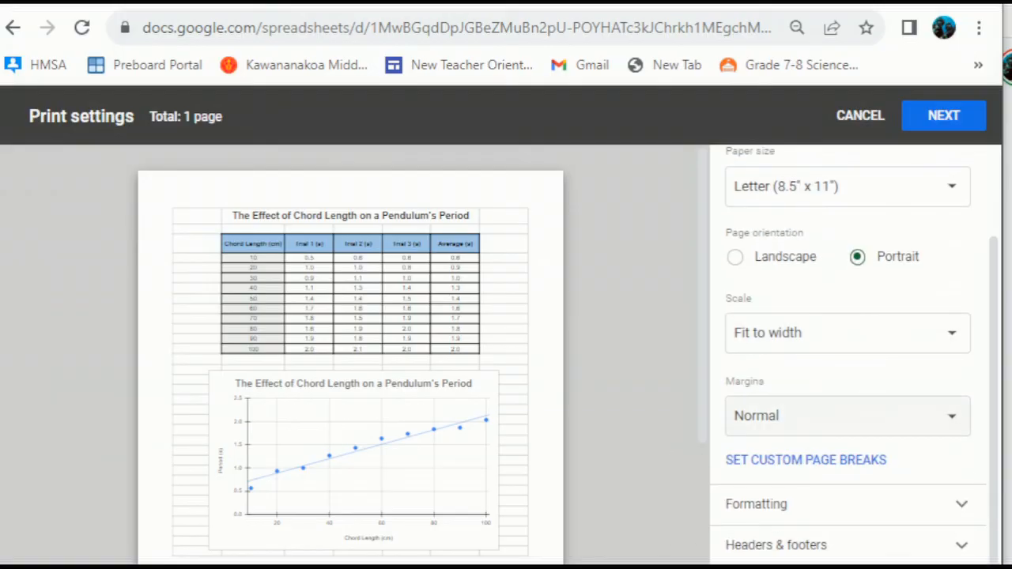
pyautogui.click(847, 505)
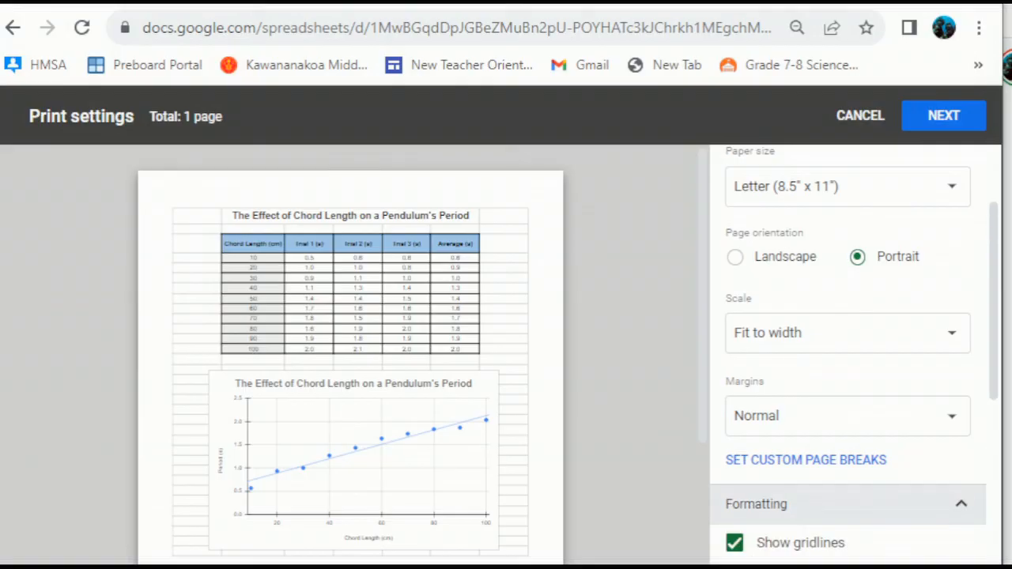
pyautogui.scroll(-2, 847, 356)
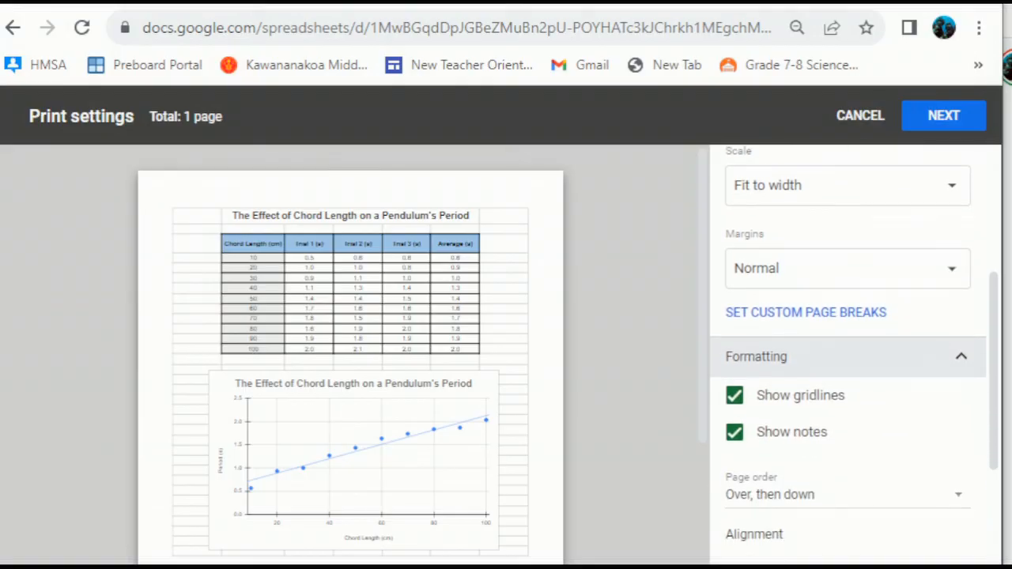
pyautogui.click(734, 395)
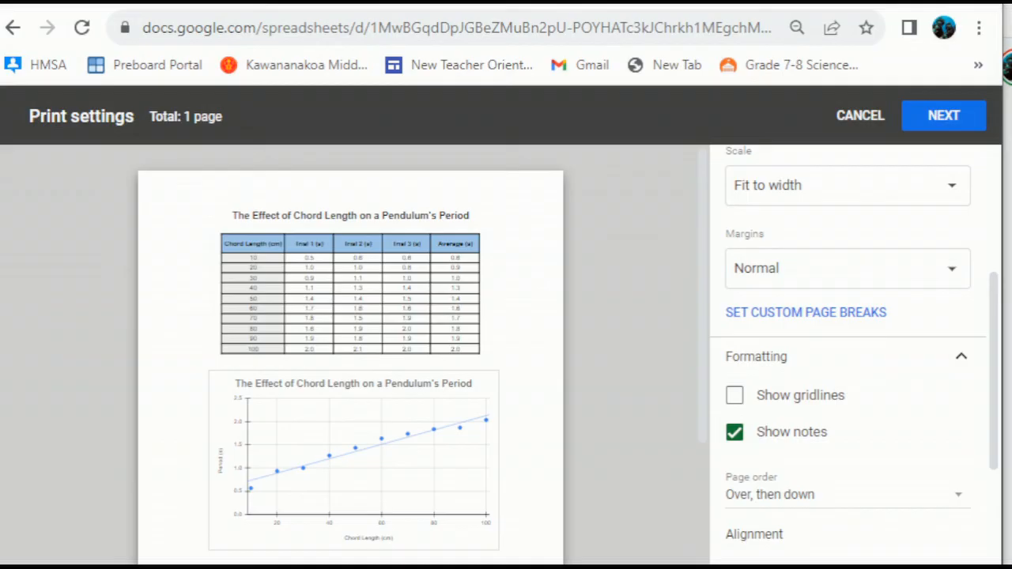
pyautogui.click(734, 395)
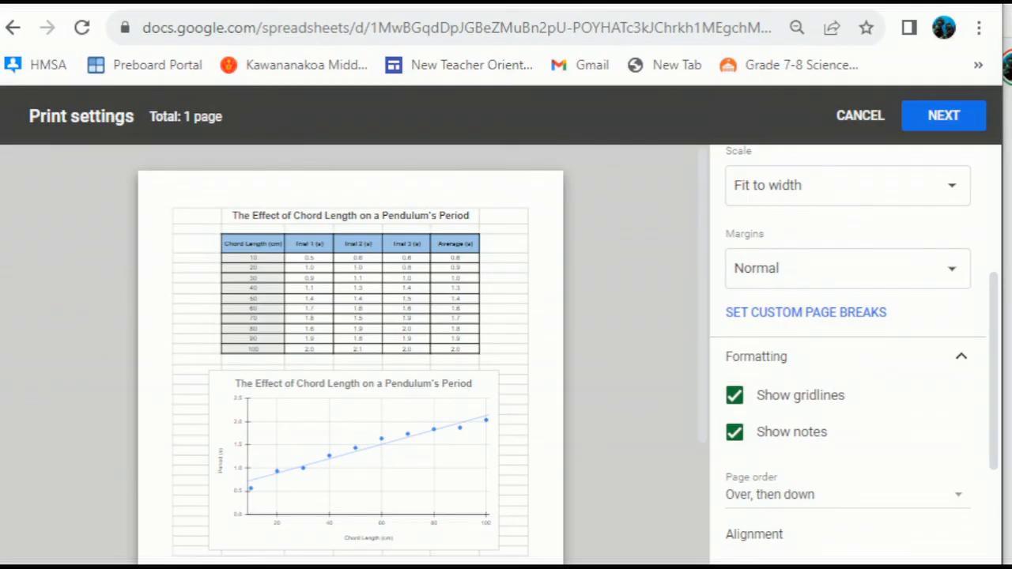
pyautogui.click(734, 395)
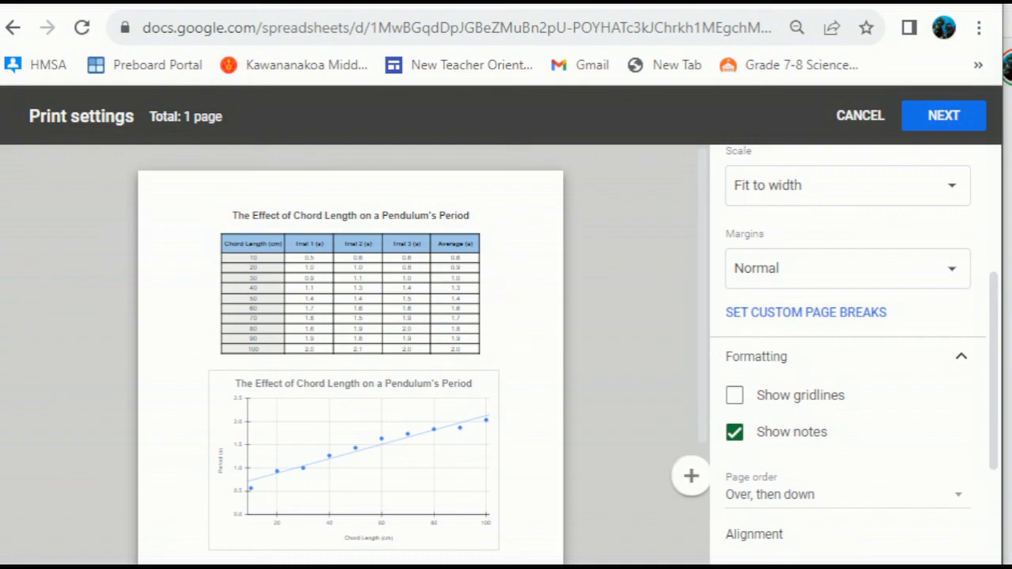
pyautogui.scroll(-3, 350, 356)
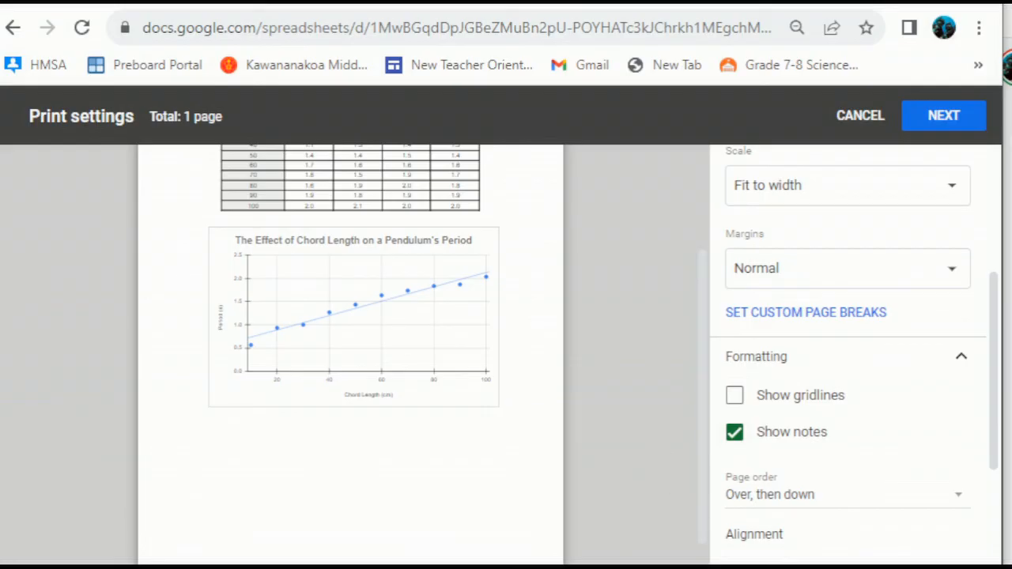
pyautogui.scroll(2, 850, 356)
pyautogui.scroll(1, 850, 356)
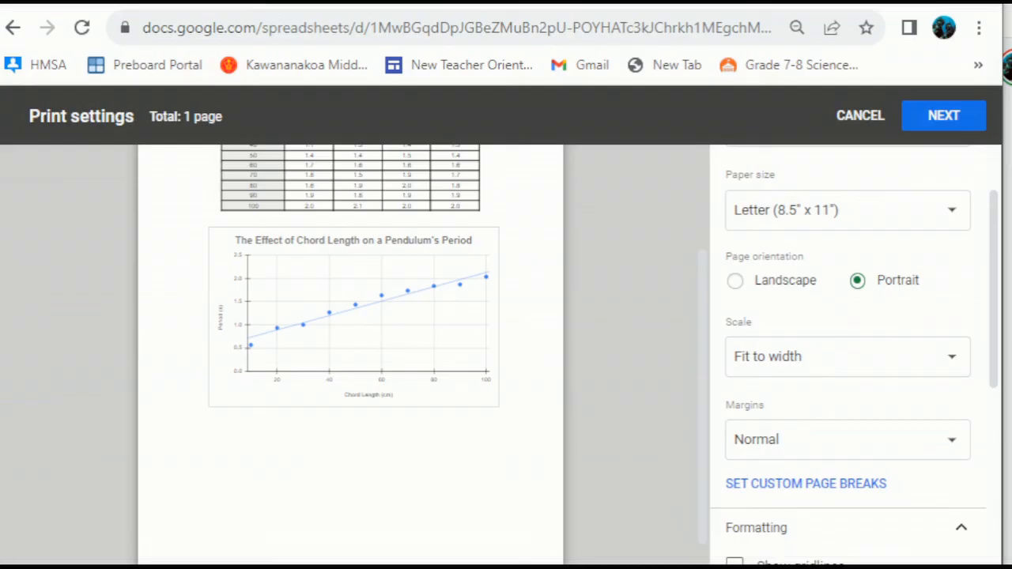
# - Switch the printout back to Landscape, fit to width across two pages
pyautogui.click(735, 280)
pyautogui.scroll(-3, 351, 356)
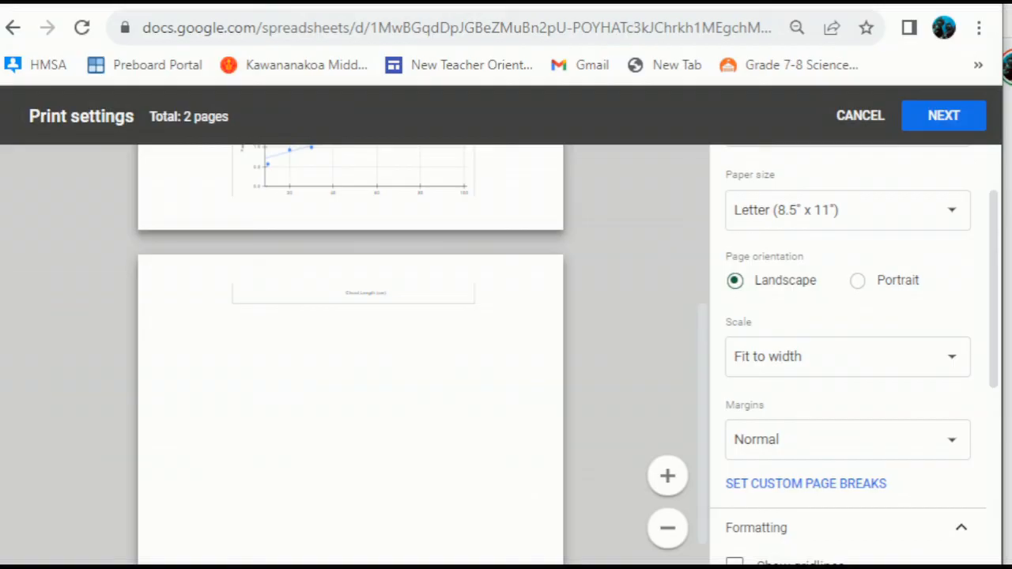
pyautogui.scroll(3, 351, 356)
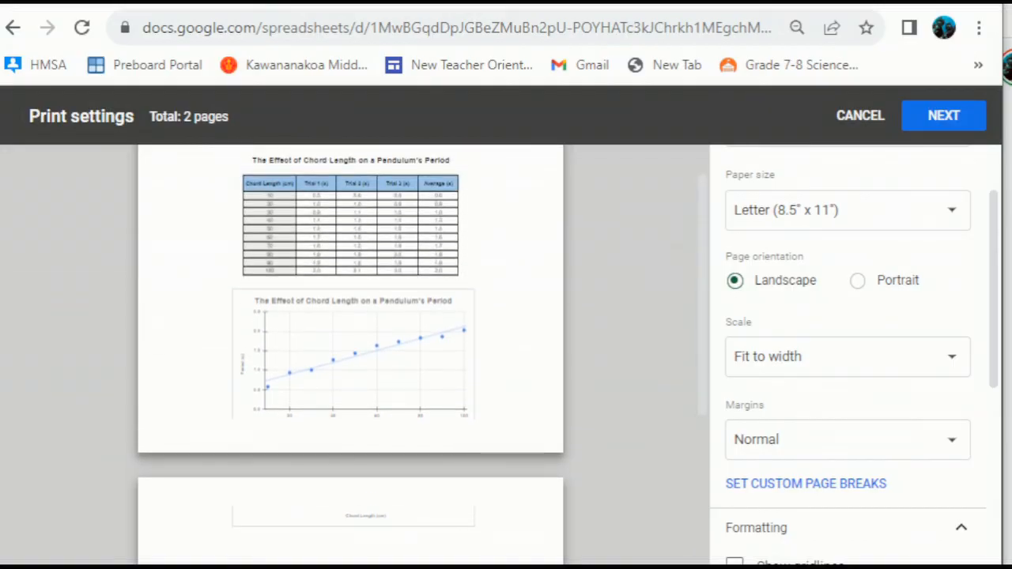
pyautogui.scroll(-1, 847, 356)
pyautogui.scroll(-1, 847, 355)
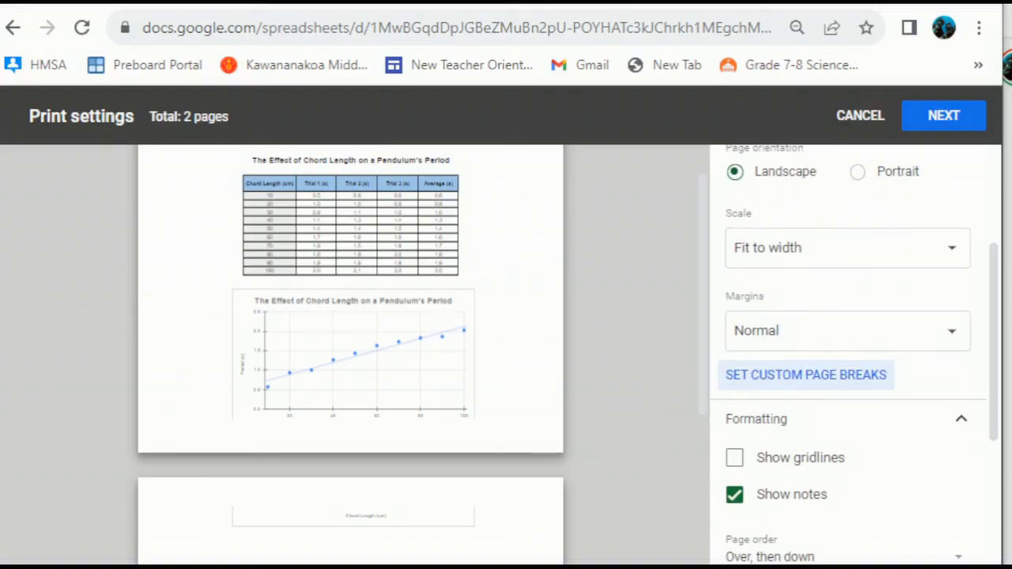
# - Move the custom page break below row 32 and confirm, fitting table and chart on one page
pyautogui.click(805, 374)
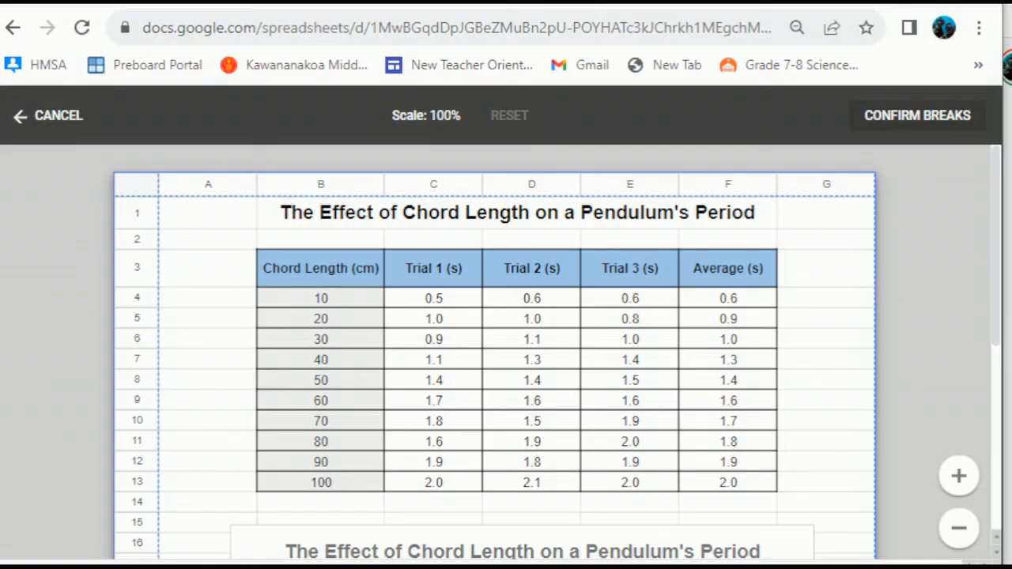
pyautogui.scroll(-5, 494, 352)
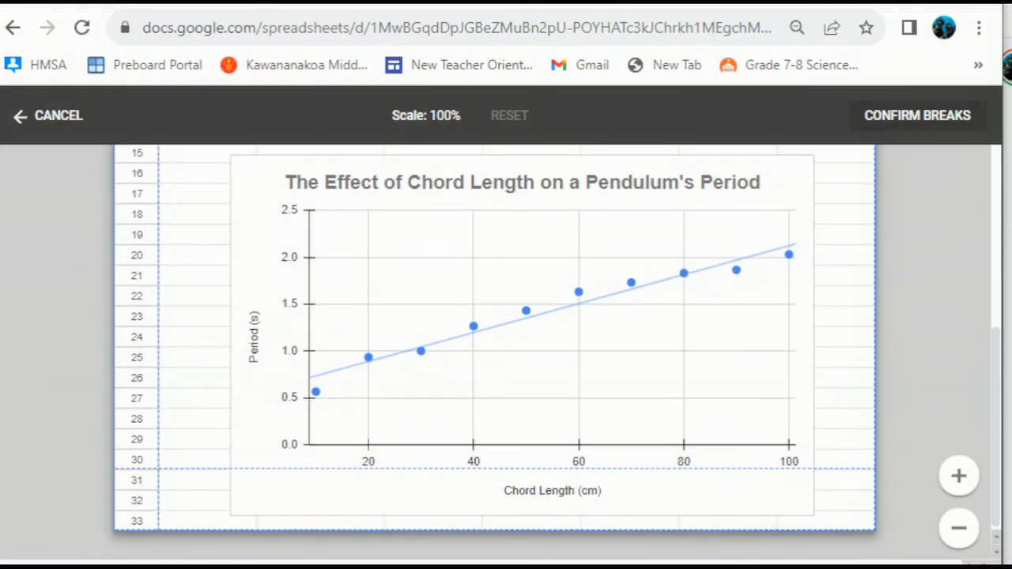
pyautogui.moveTo(104, 469); pyautogui.dragTo(111, 528)
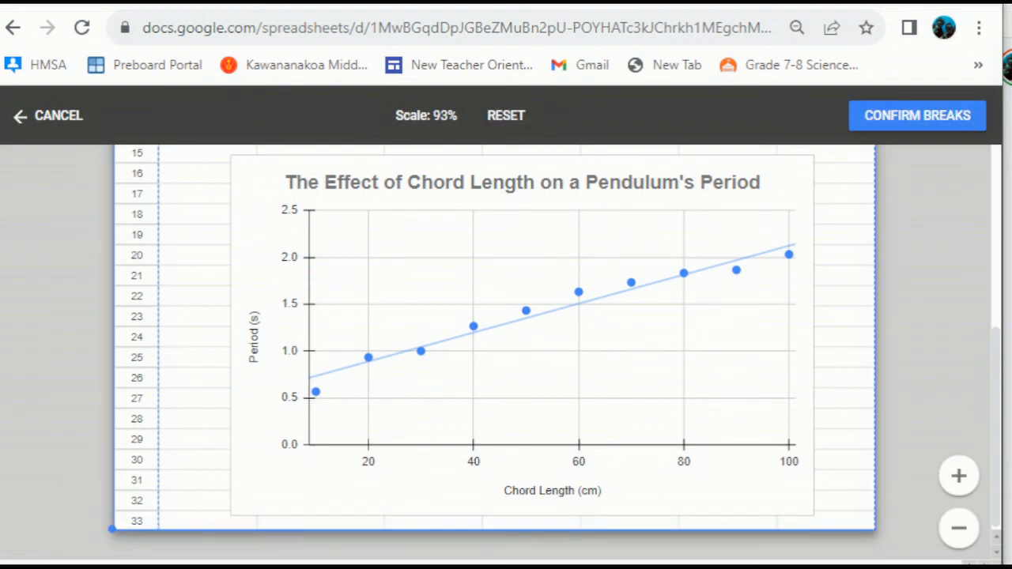
pyautogui.click(917, 115)
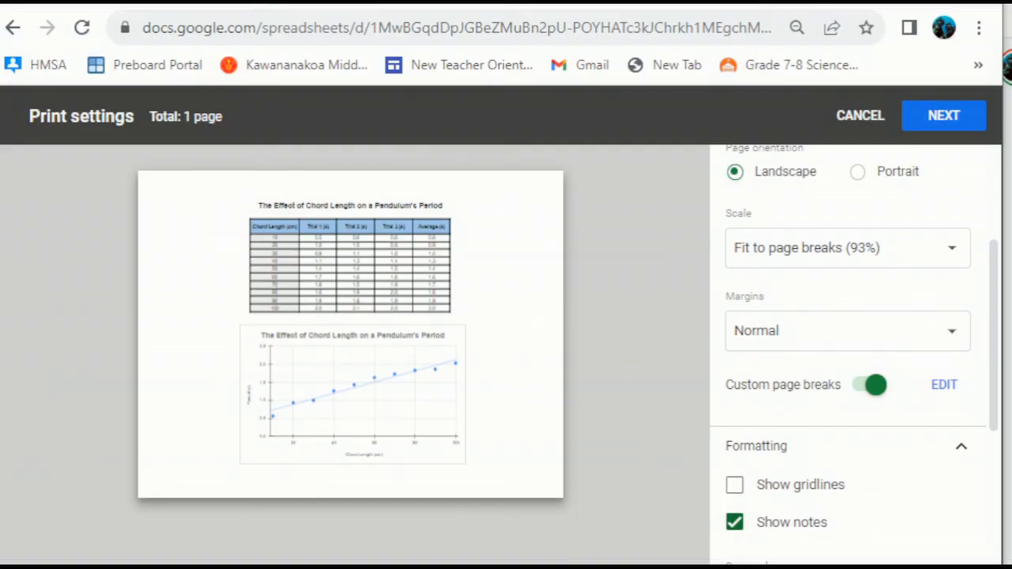
# - Turn off custom page breaks in the print settings
pyautogui.scroll(-4, 850, 356)
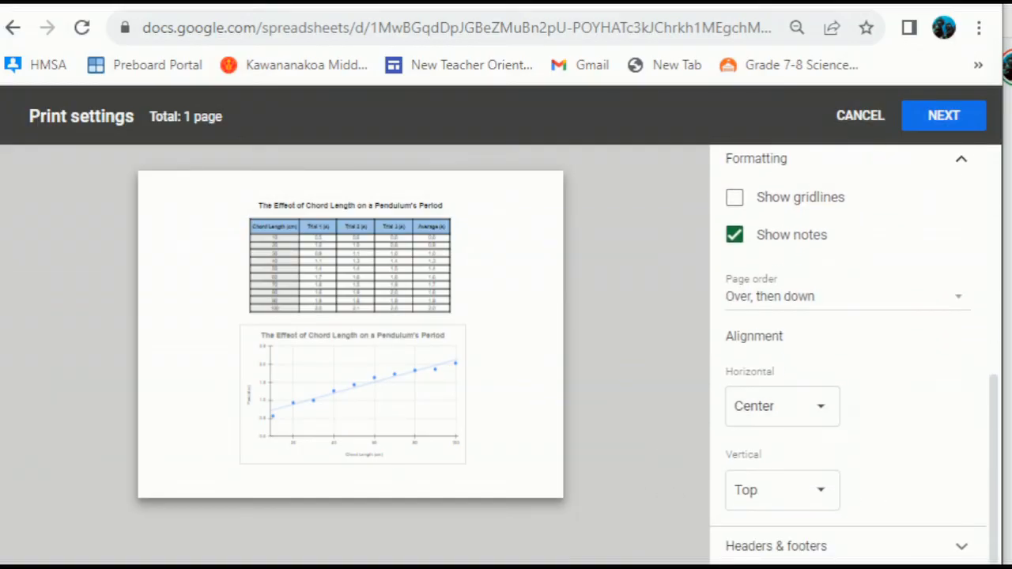
pyautogui.scroll(1, 782, 439)
pyautogui.scroll(-1, 849, 355)
pyautogui.scroll(4, 850, 355)
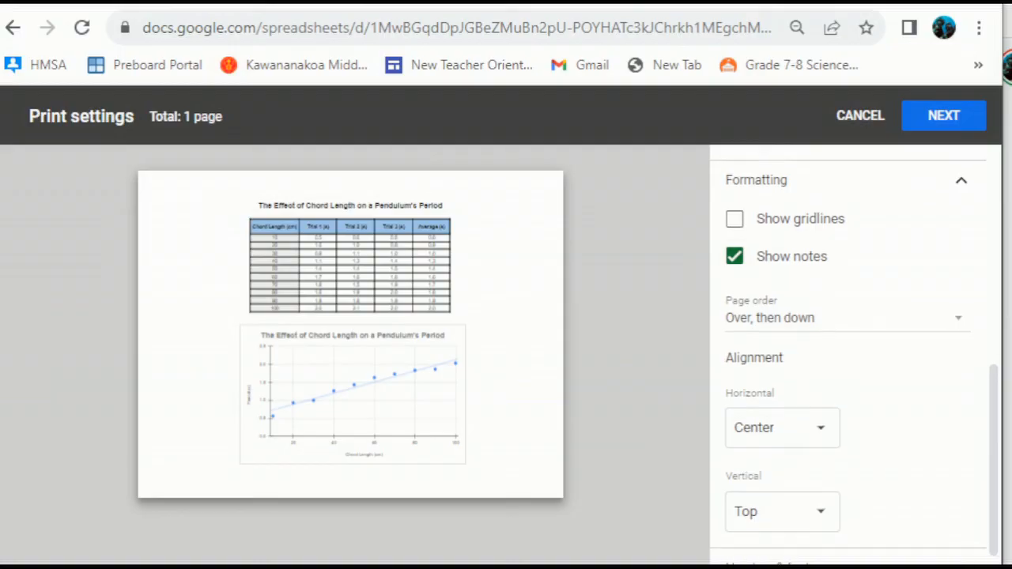
pyautogui.scroll(3, 850, 452)
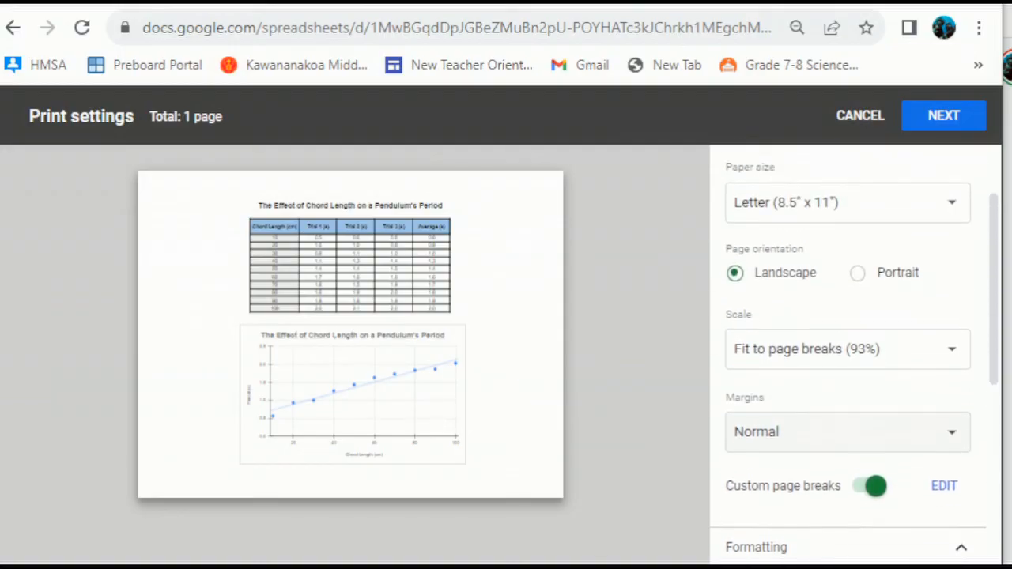
pyautogui.scroll(-8, 848, 355)
pyautogui.scroll(3, 848, 355)
pyautogui.click(874, 214)
pyautogui.scroll(-3, 350, 348)
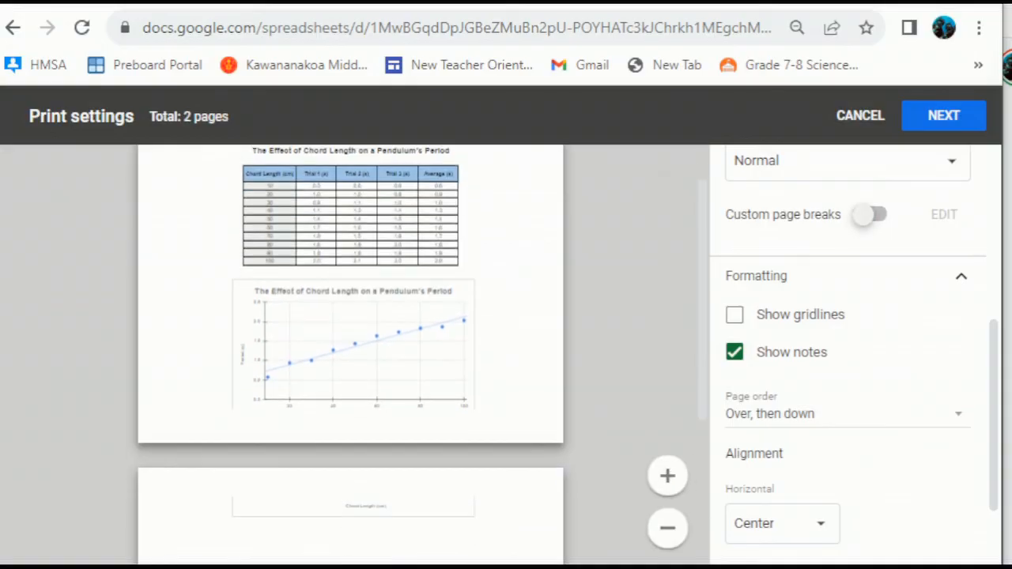
pyautogui.scroll(3, 350, 347)
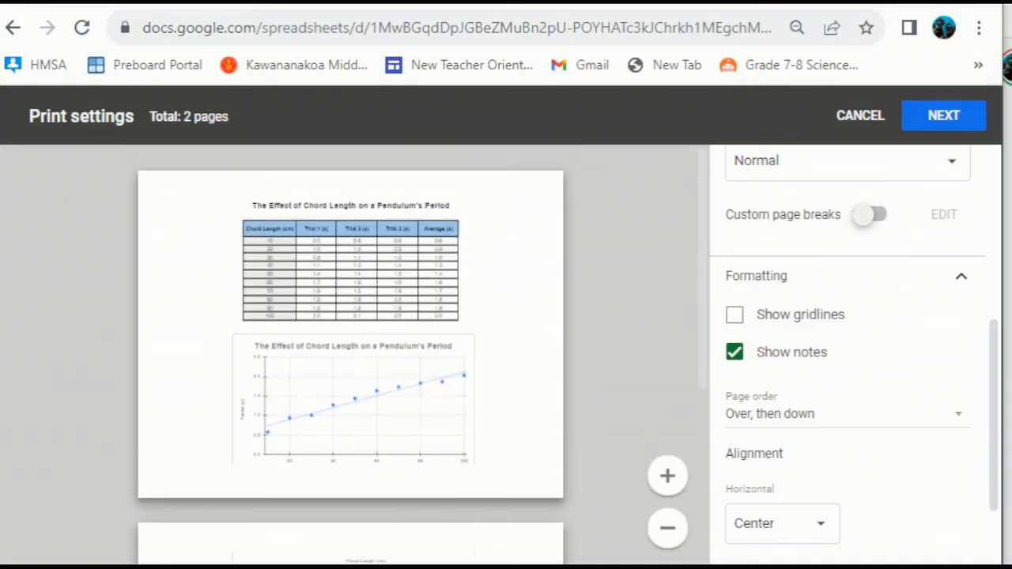
pyautogui.scroll(1, 848, 356)
pyautogui.scroll(2, 848, 356)
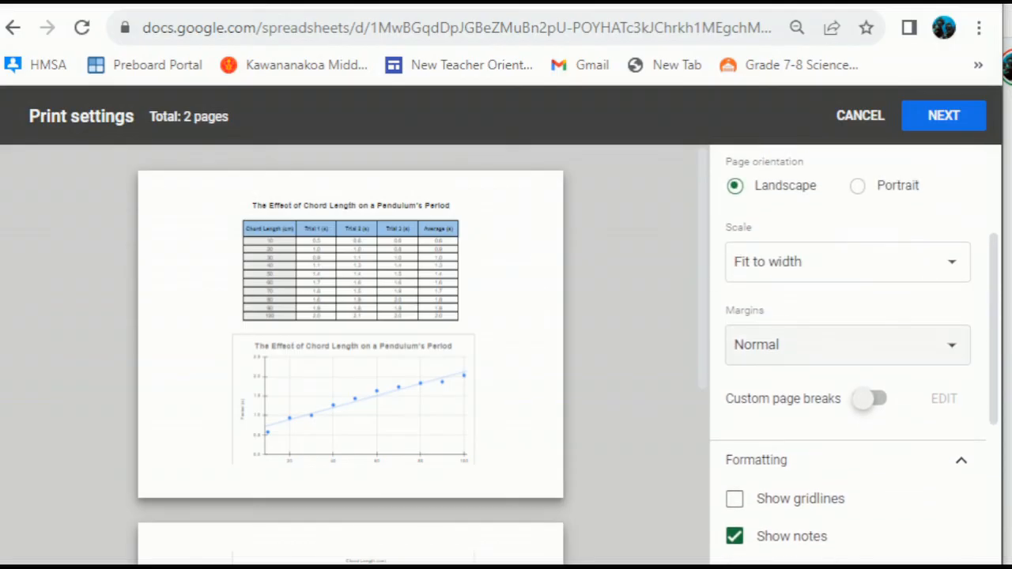
# - Set Scale to Fit to page and Portrait orientation, then proceed to the print dialog
pyautogui.click(847, 261)
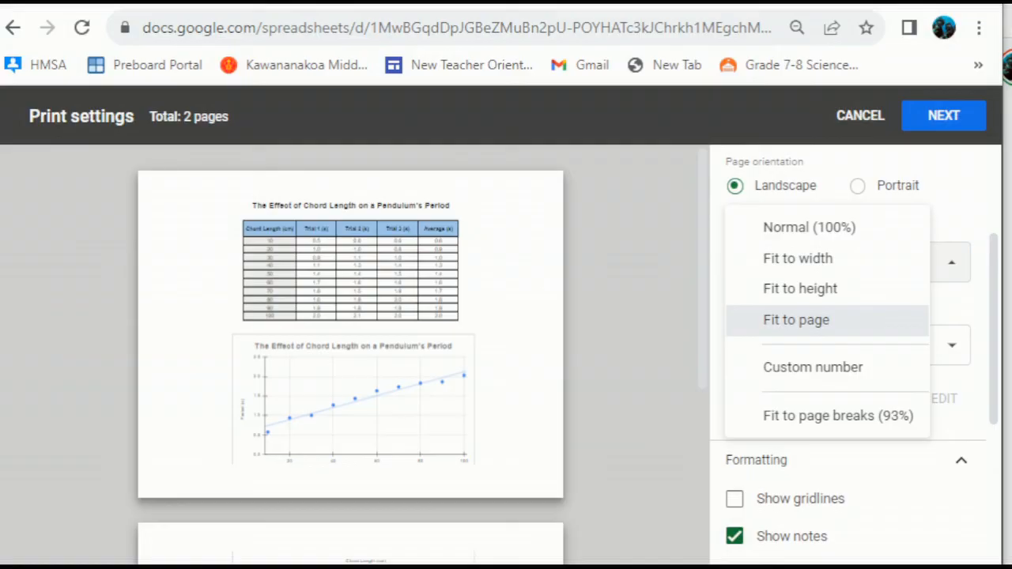
pyautogui.click(796, 320)
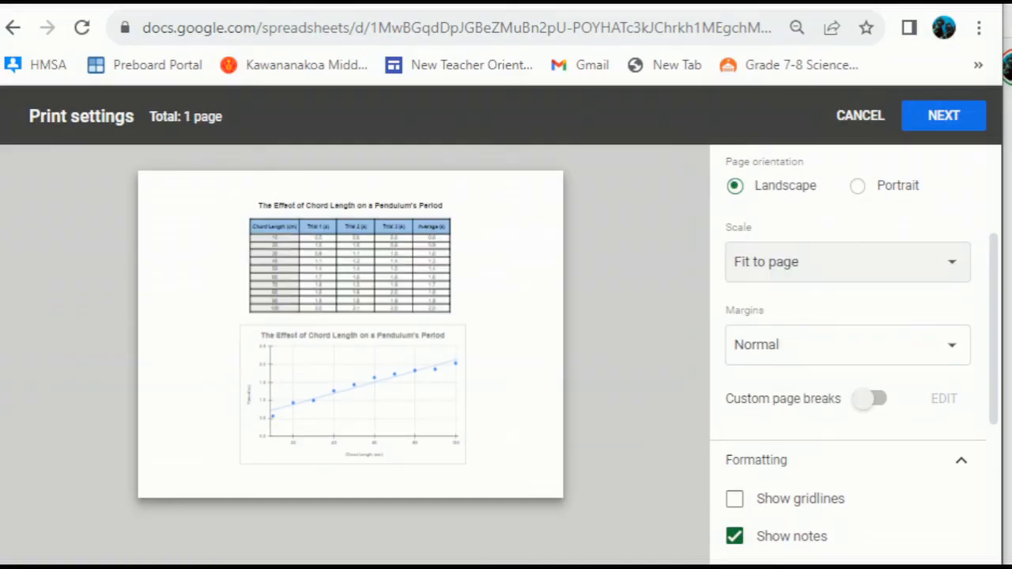
pyautogui.click(858, 186)
pyautogui.scroll(-2, 351, 354)
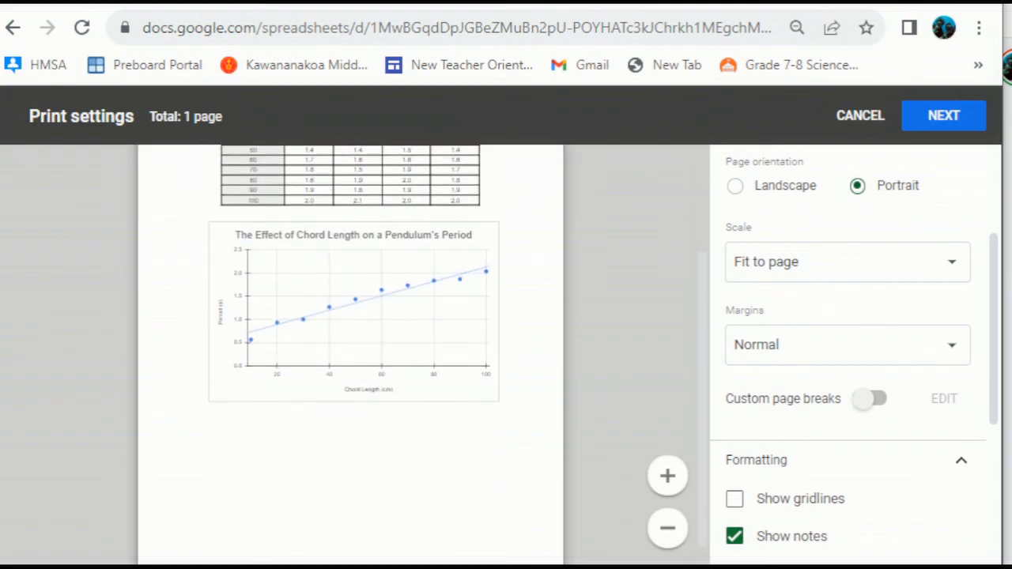
pyautogui.scroll(3, 351, 354)
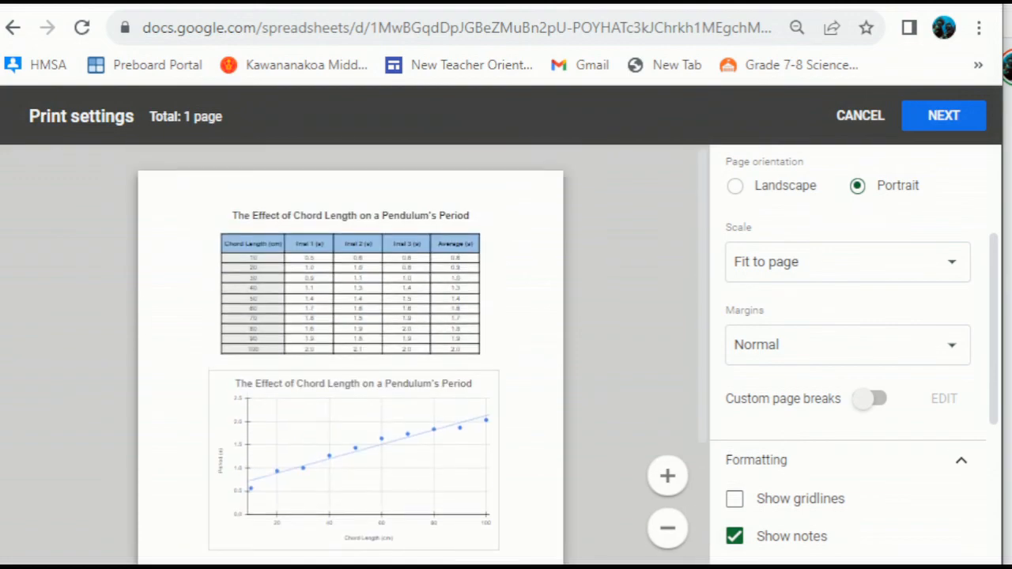
pyautogui.scroll(-4, 848, 355)
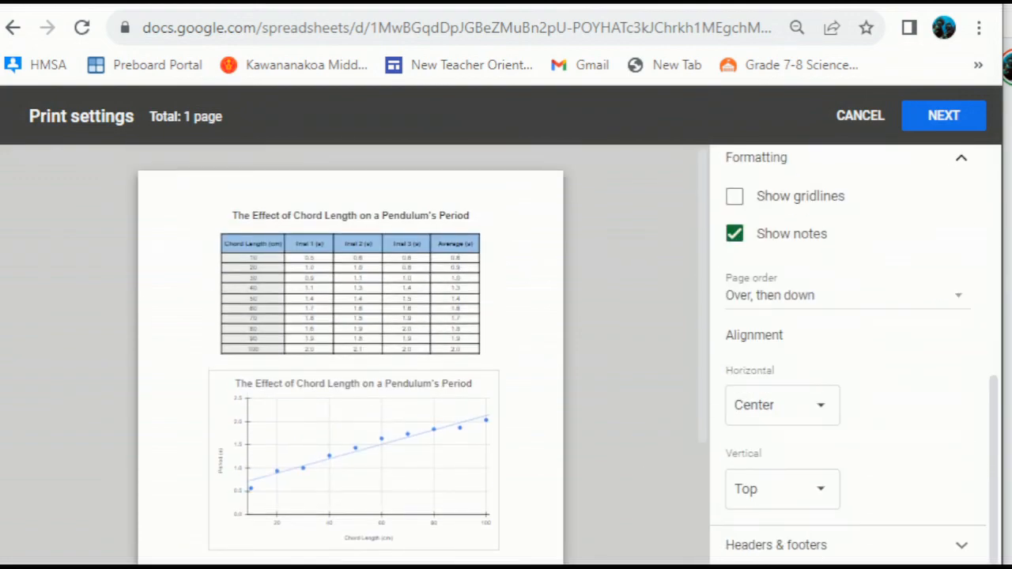
pyautogui.click(943, 115)
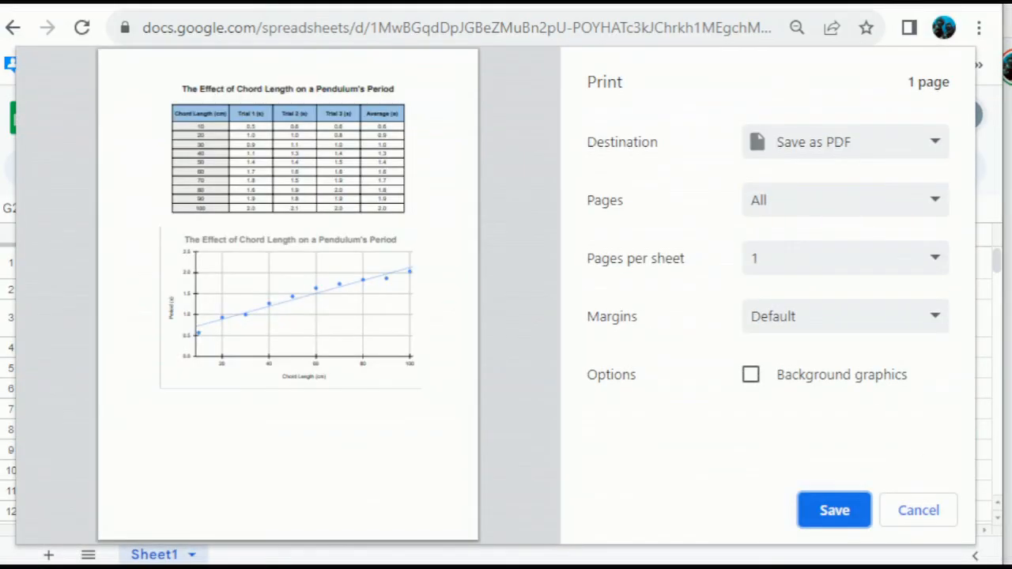
# - Save the one-page printout using the Save as PDF destination in Chrome's Print dialog
pyautogui.click(834, 510)
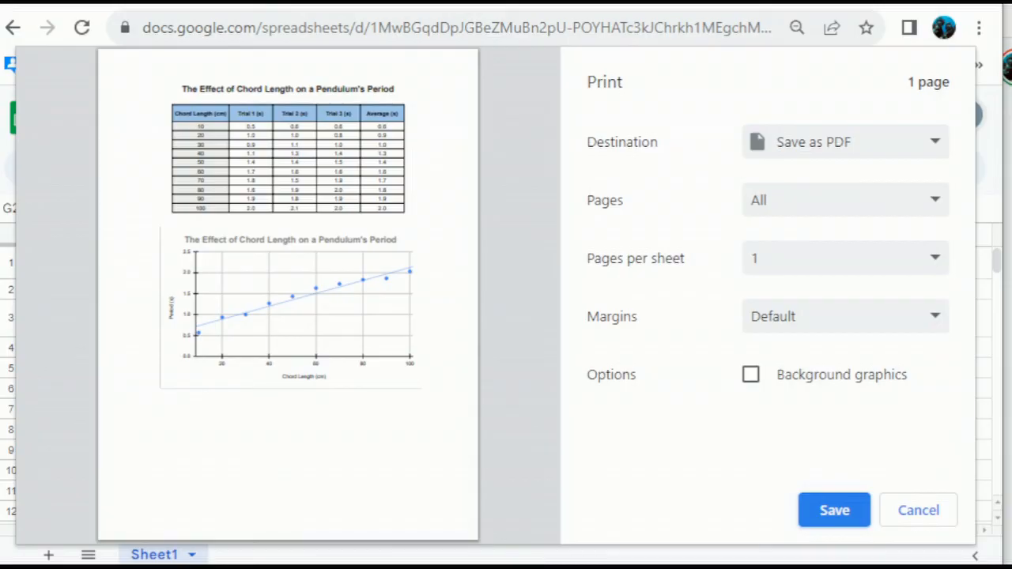
pyautogui.click(822, 509)
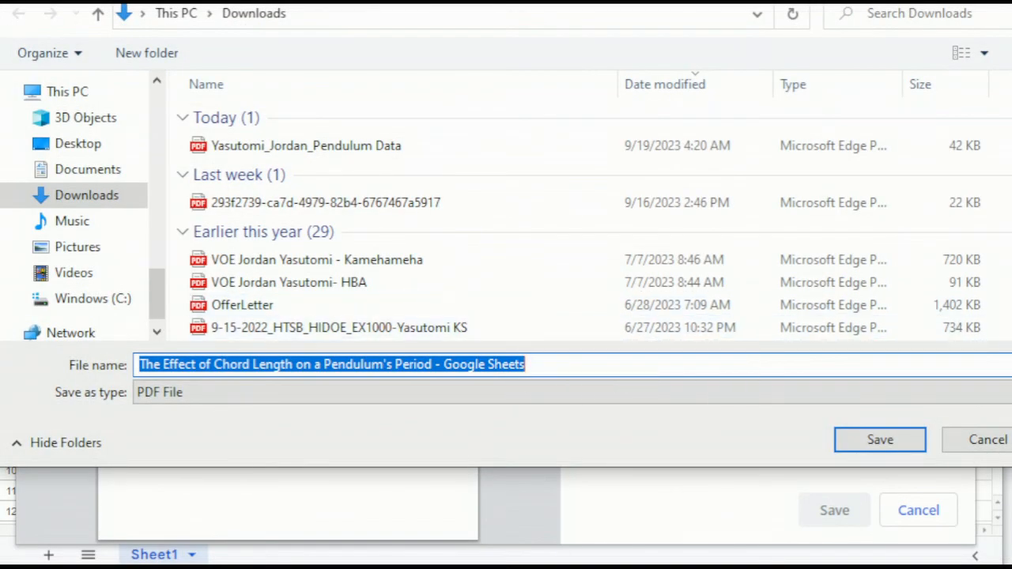
# - Save the PDF to Downloads named with the student's name followed by '_Pendulum Data'
pyautogui.press('End')
pyautogui.hotkey('shift', 'Left')
pyautogui.hotkey('shift', 'Left')
pyautogui.hotkey('shift', 'Left')
pyautogui.hotkey('shift', 'Left')
pyautogui.hotkey('shift', 'Left')
pyautogui.hotkey('shift', 'Left')
pyautogui.hotkey('shift', 'Left')
pyautogui.hotkey('shift', 'Left')
pyautogui.hotkey('shift', 'Left')
pyautogui.hotkey('shift', 'Left')
pyautogui.hotkey('shift', 'Left')
pyautogui.hotkey('shift', 'Left')
pyautogui.hotkey('shift', 'Left')
pyautogui.hotkey('shift', 'Left')
pyautogui.hotkey('shift', 'Left')
pyautogui.hotkey('shift', 'Left')
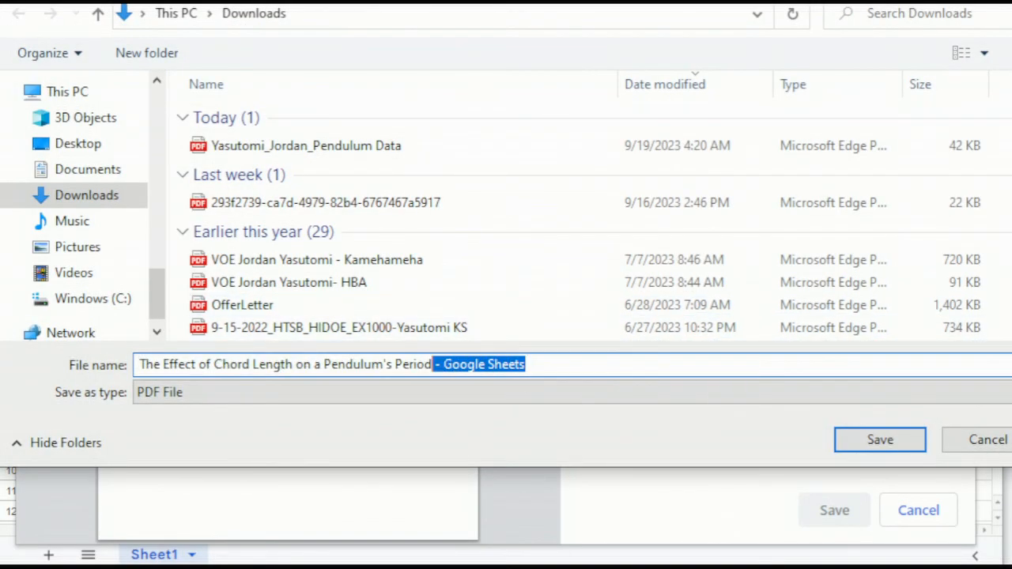
pyautogui.press('BackSpace')
pyautogui.hotkey('shift', 'Left')
pyautogui.hotkey('shift', 'Left')
pyautogui.hotkey('shift', 'Left')
pyautogui.hotkey('shift', 'Left')
pyautogui.hotkey('shift', 'Left')
pyautogui.hotkey('shift', 'Left')
pyautogui.hotkey('shift', 'Left')
pyautogui.hotkey('shift', 'Left')
pyautogui.hotkey('shift', 'Left')
pyautogui.hotkey('shift', 'Left')
pyautogui.hotkey('shift', 'Left')
pyautogui.hotkey('shift', 'Left')
pyautogui.hotkey('shift', 'Left')
pyautogui.hotkey('shift', 'Left')
pyautogui.hotkey('shift', 'Left')
pyautogui.hotkey('shift', 'Left')
pyautogui.hotkey('shift', 'Left')
pyautogui.hotkey('shift', 'Left')
pyautogui.hotkey('shift', 'Left')
pyautogui.hotkey('shift', 'Left')
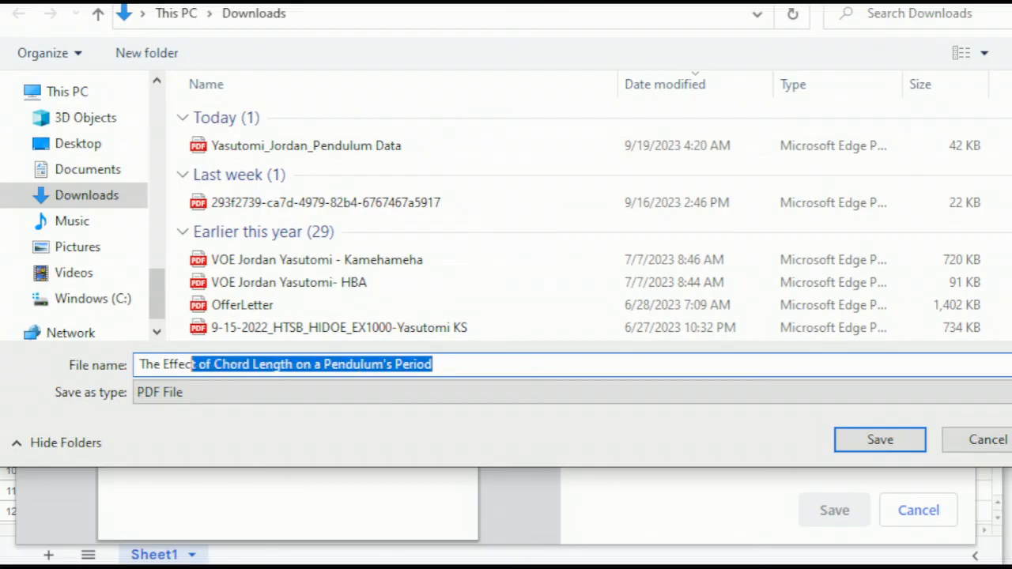
pyautogui.hotkey('shift', 'Left')
pyautogui.hotkey('shift', 'Left')
pyautogui.hotkey('shift', 'Left')
pyautogui.hotkey('shift', 'Left')
pyautogui.hotkey('shift', 'Left')
pyautogui.hotkey('shift', 'Left')
pyautogui.hotkey('shift', 'Left')
pyautogui.hotkey('shift', 'Left')
pyautogui.hotkey('shift', 'Left')
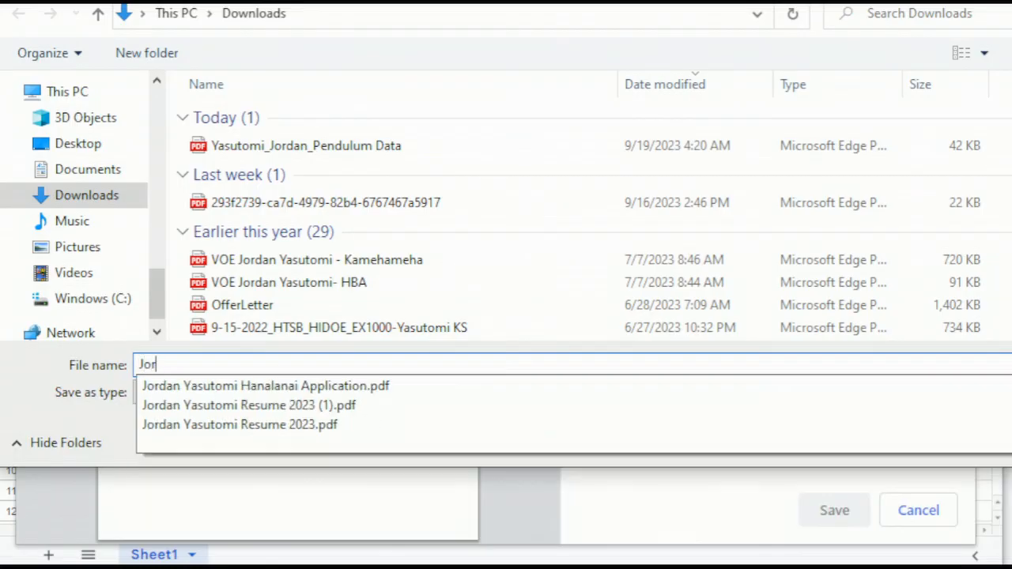
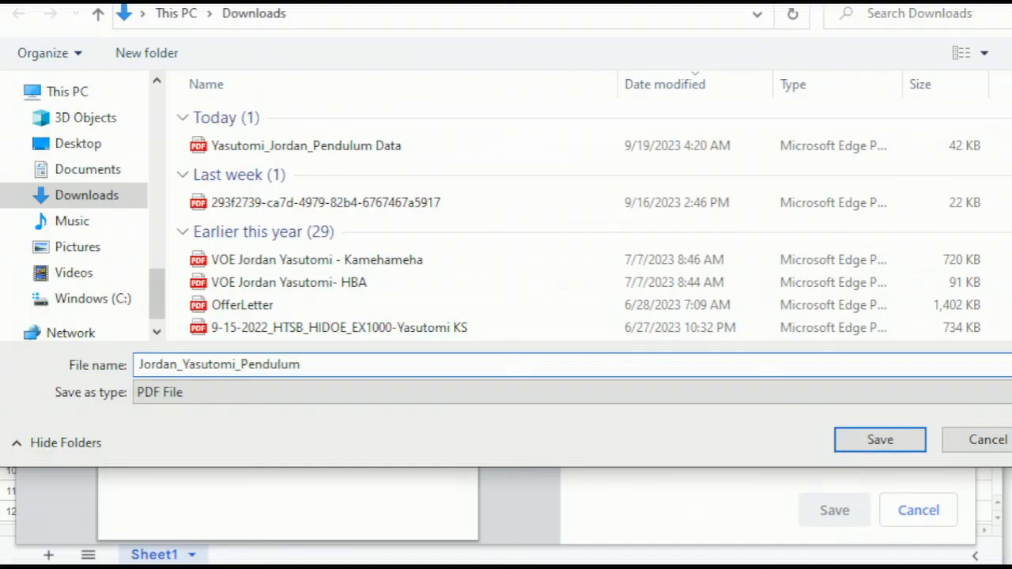
pyautogui.write('a')
pyautogui.press('Return')
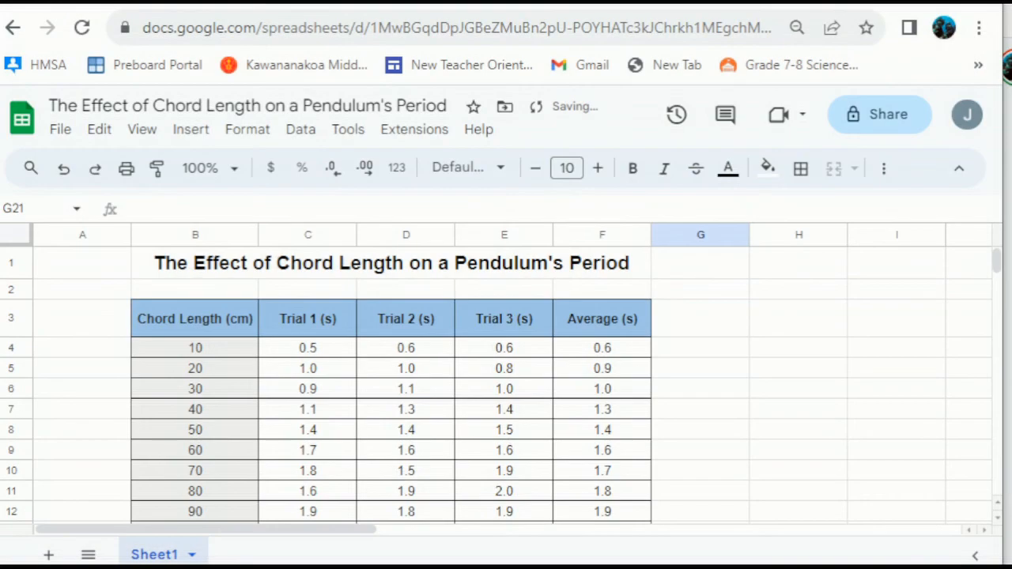